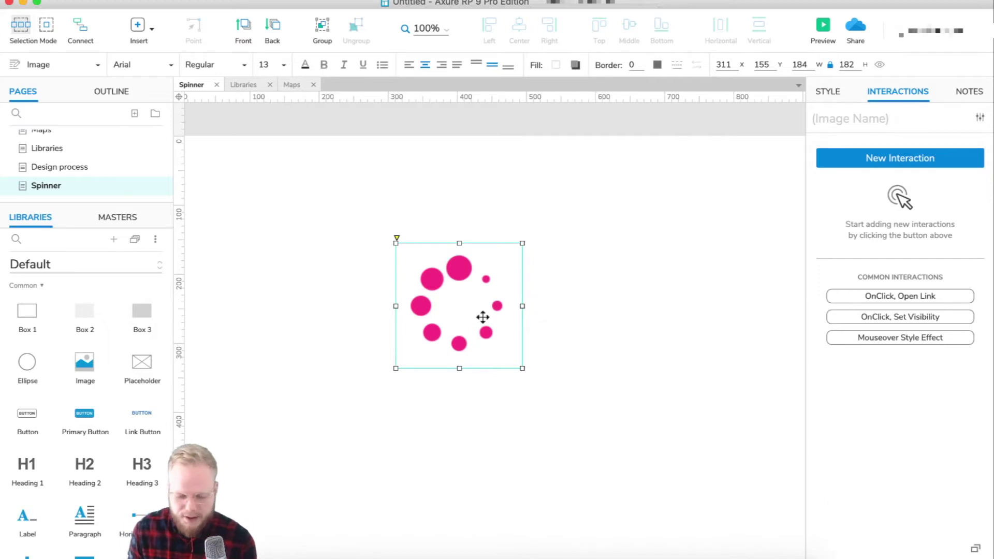
# Nudge the pink dot spinner image lower on the canvas, to about x299, y197
pyautogui.click(504, 335)
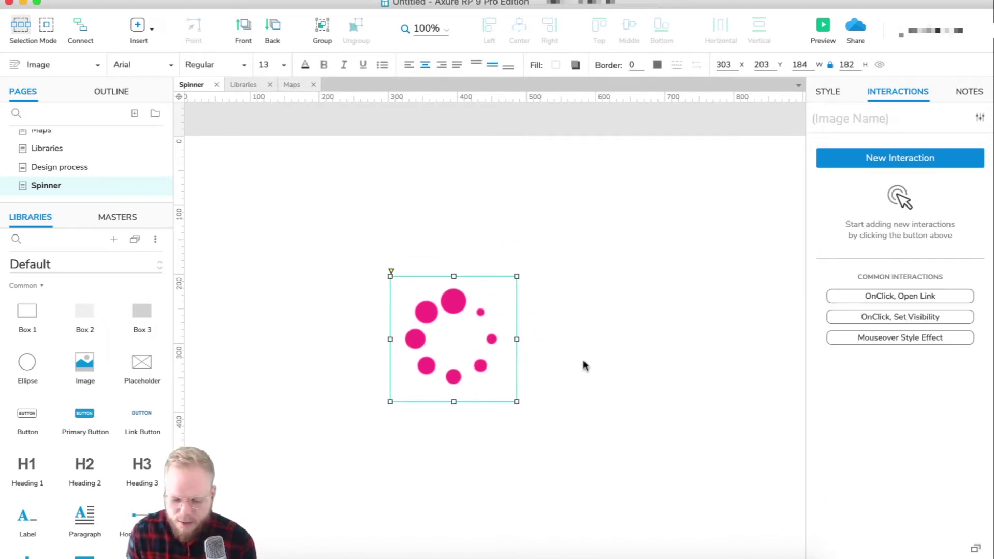
pyautogui.moveTo(472, 366); pyautogui.dragTo(458, 381)
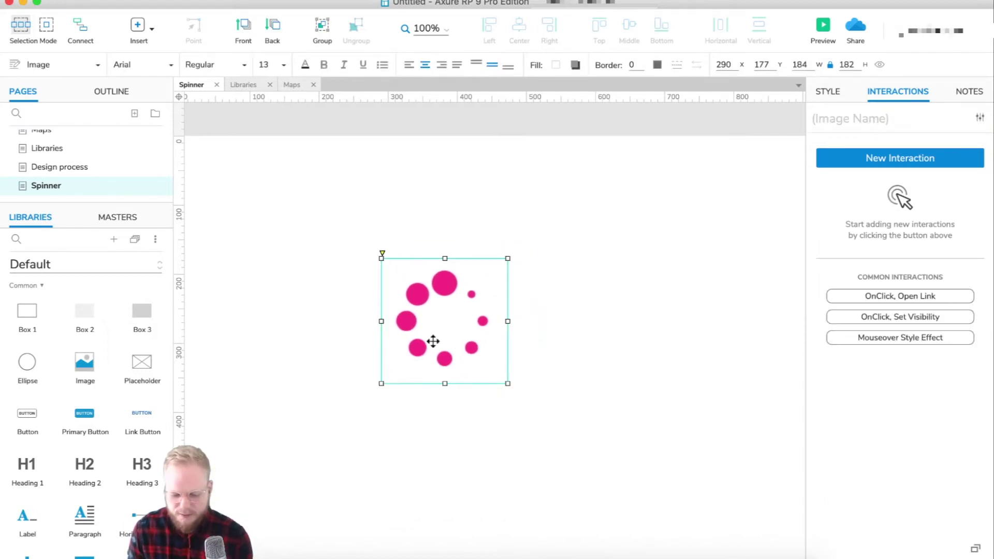
pyautogui.moveTo(433, 341); pyautogui.dragTo(439, 355)
pyautogui.click(652, 324)
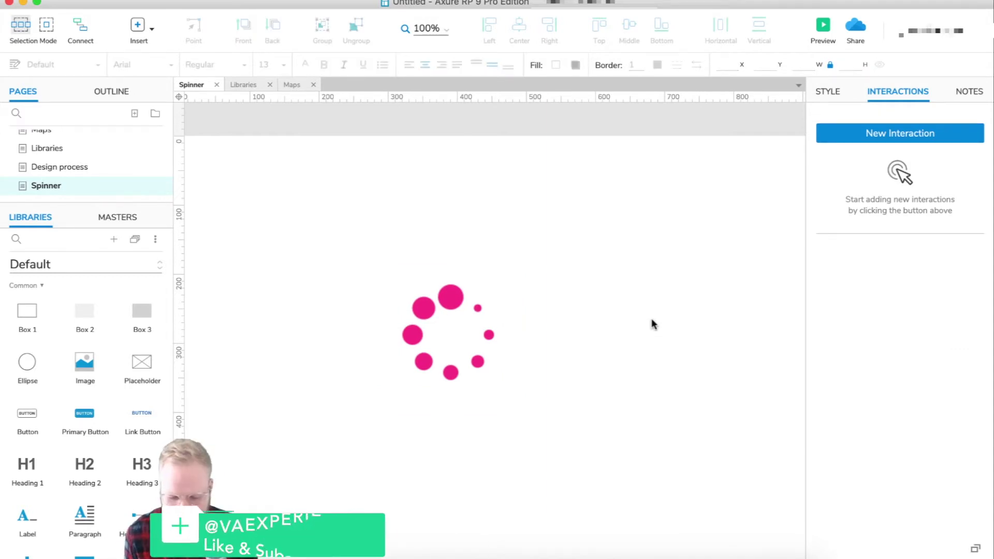
# Preview the Spinner page in Chrome to check the repositioned spinner, then close the preview
pyautogui.click(435, 314)
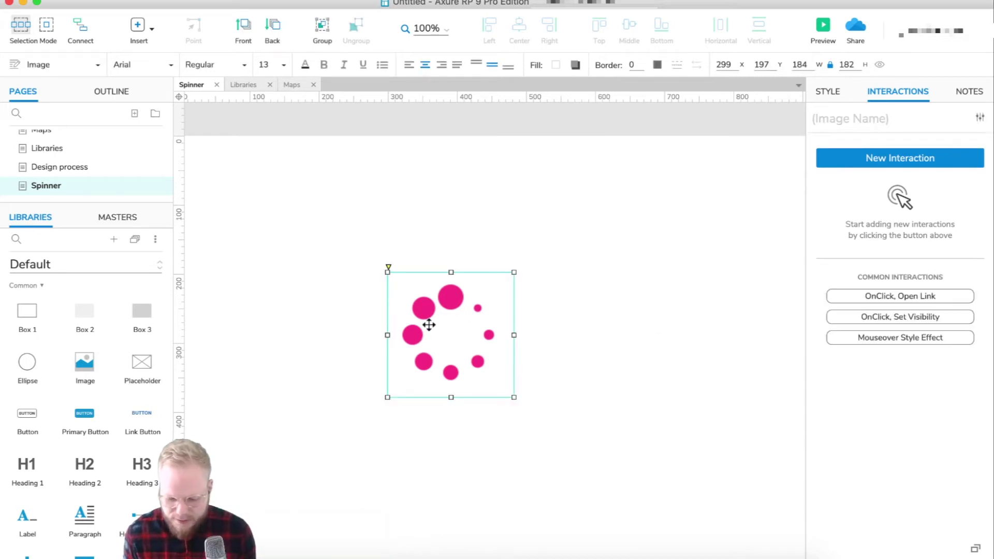
pyautogui.click(851, 118)
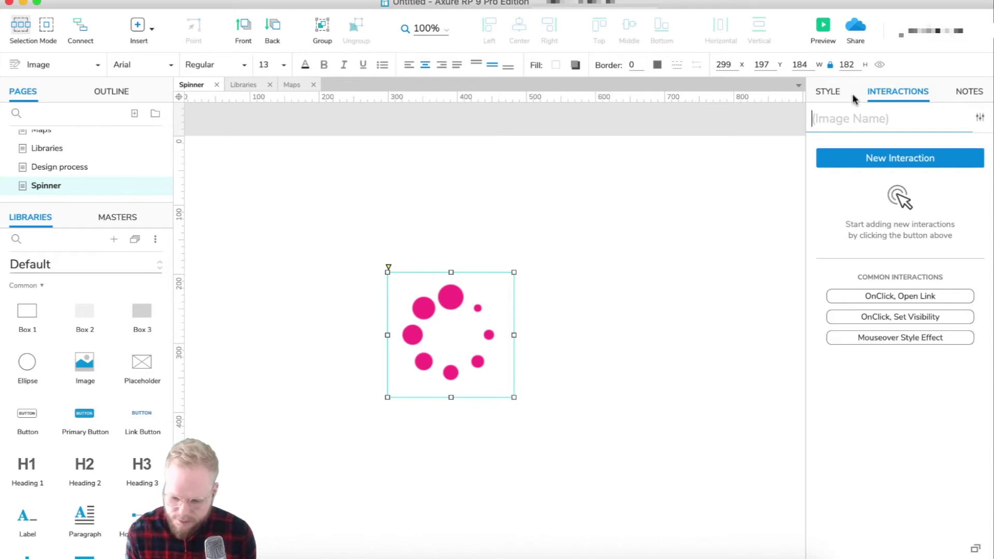
pyautogui.click(824, 26)
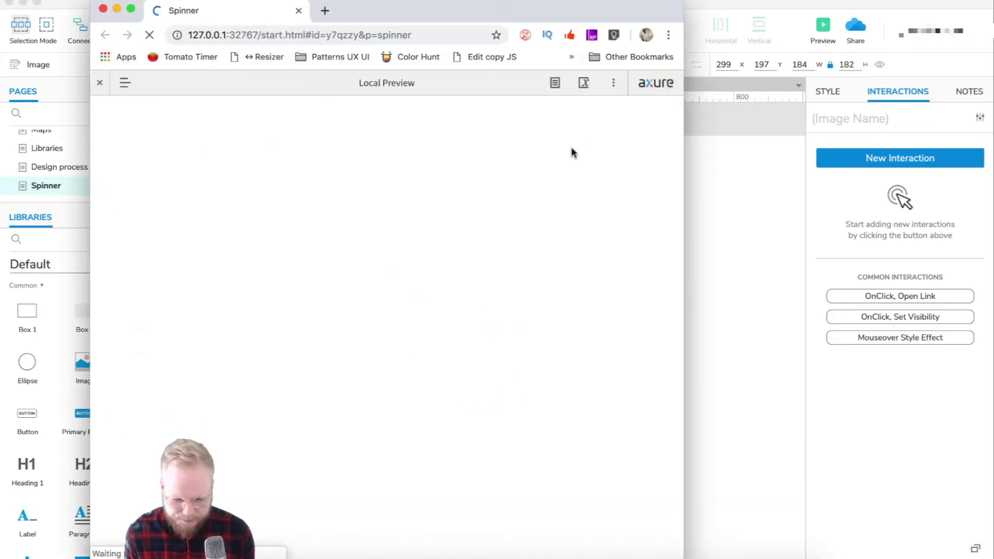
pyautogui.click(100, 83)
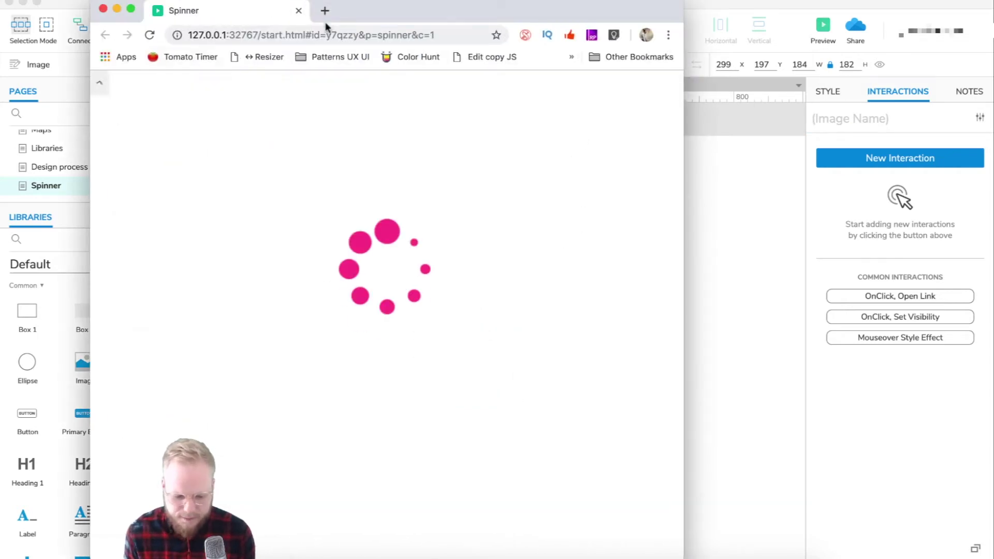
pyautogui.click(299, 11)
# Name the spinner image ++spinner, correcting the typo
pyautogui.click(854, 119)
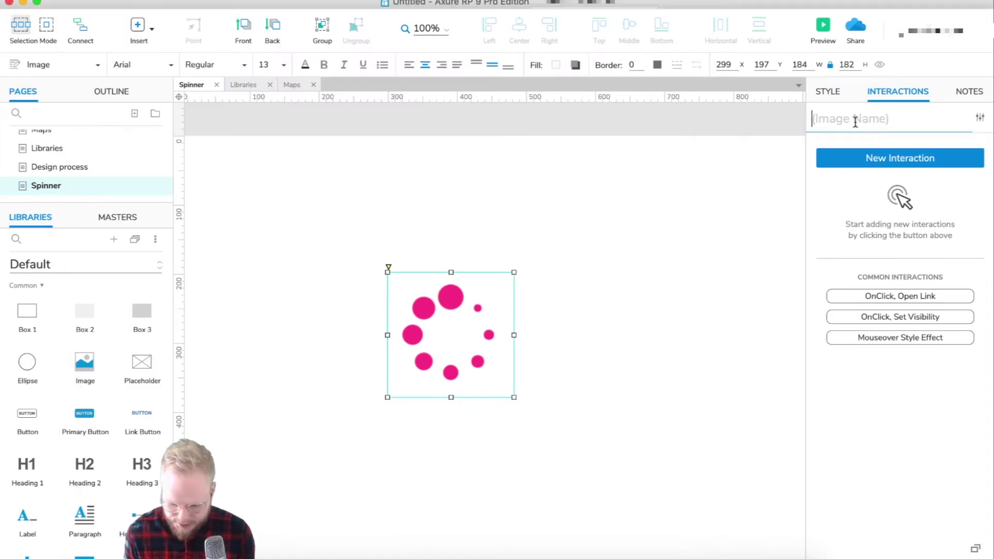
pyautogui.write('++s[p')
pyautogui.press('BackSpace')
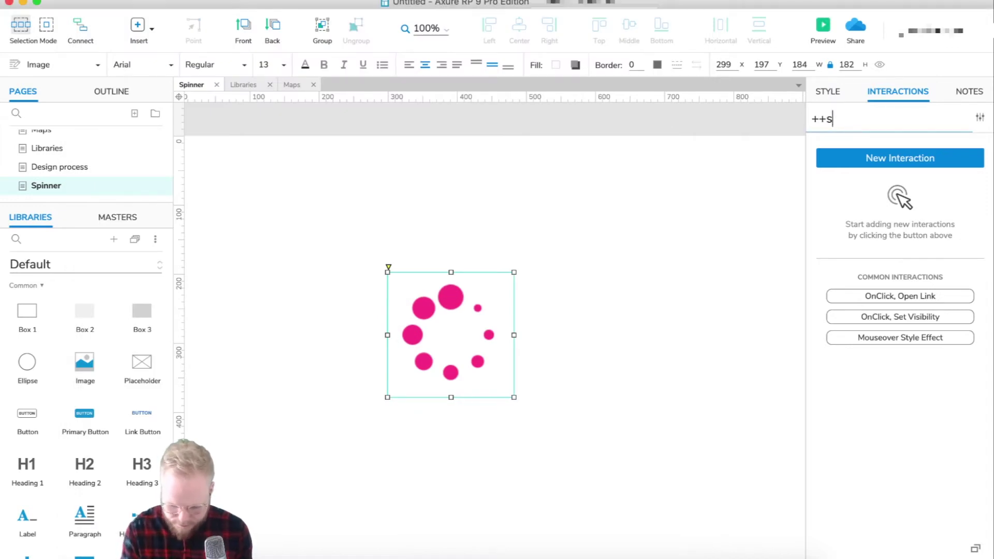
pyautogui.write('inner')
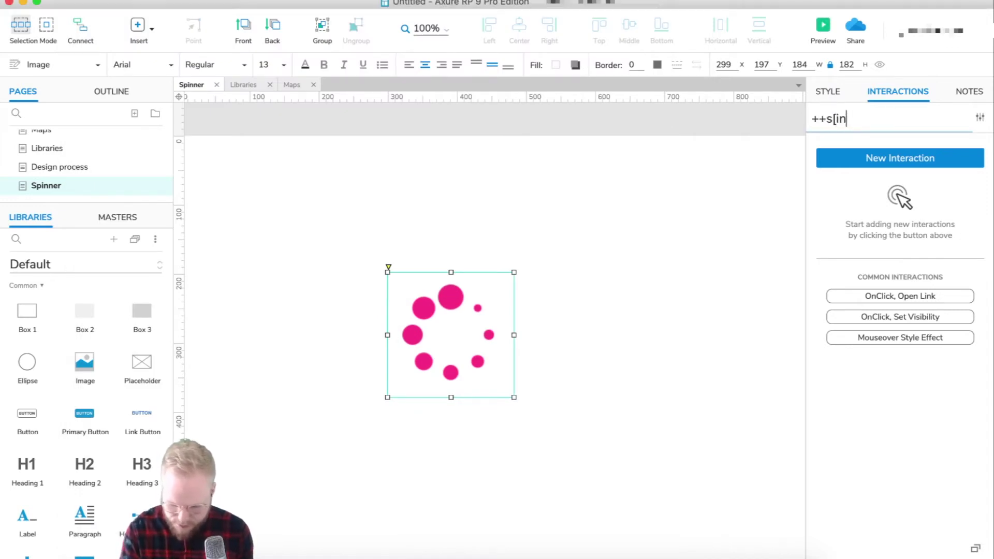
pyautogui.press('Left')
pyautogui.press('Left')
pyautogui.press('Left')
pyautogui.press('Left')
pyautogui.press('Left')
pyautogui.press('BackSpace')
pyautogui.write('p')
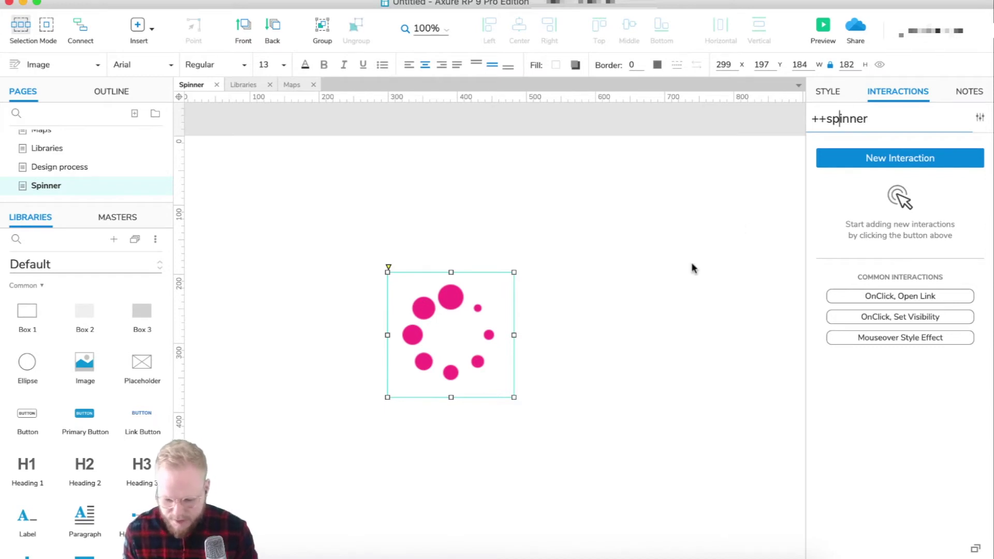
pyautogui.click(694, 268)
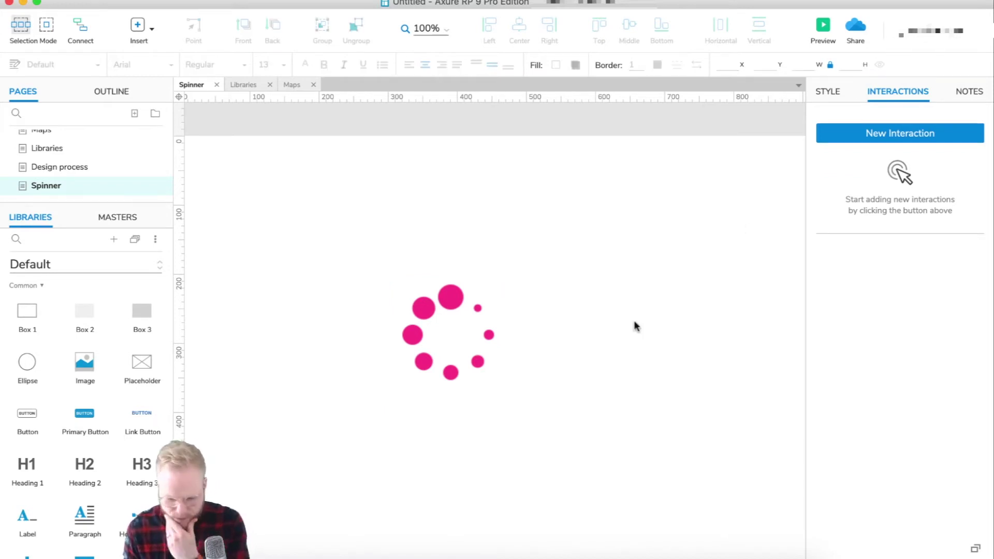
pyautogui.hotkey('ctrl', 'z')
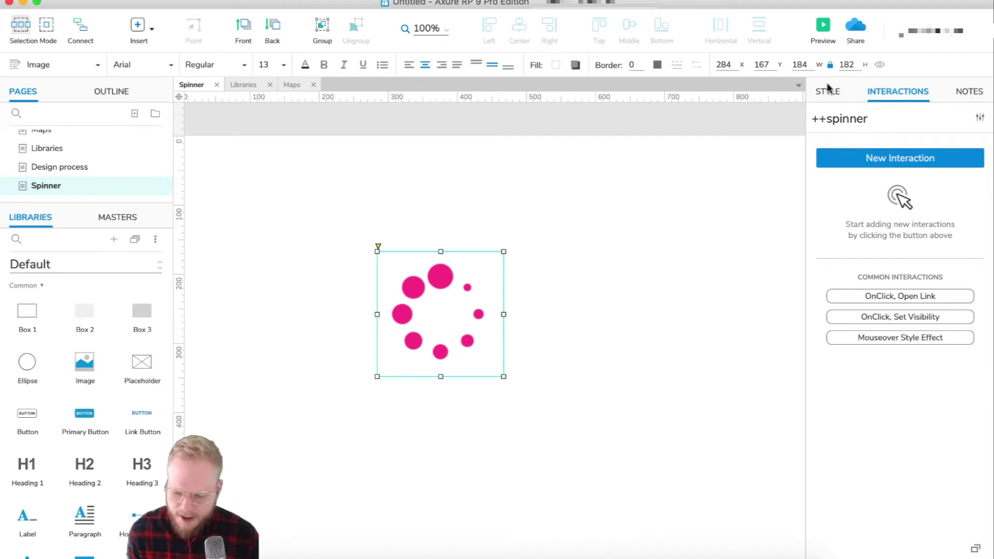
# Hide the ++spinner image by default
pyautogui.click(829, 91)
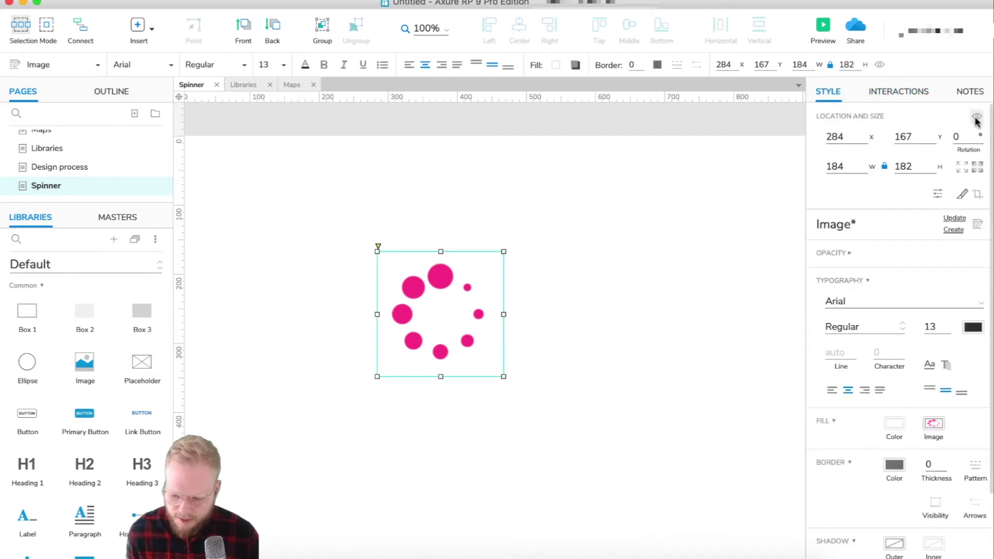
pyautogui.click(976, 115)
pyautogui.click(665, 276)
# Place a Primary Button above the spinner and widen it to 184
pyautogui.click(471, 327)
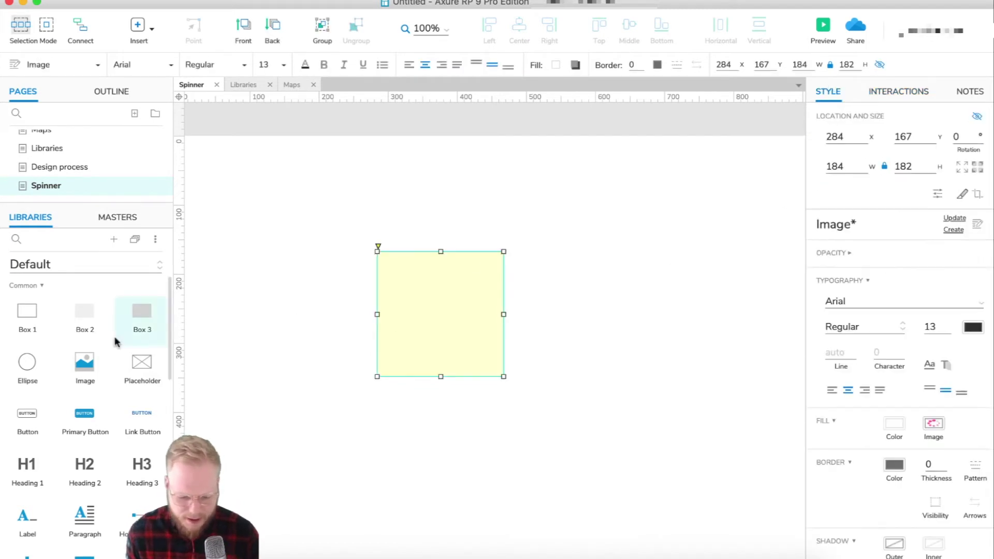
pyautogui.moveTo(93, 417); pyautogui.dragTo(504, 207)
pyautogui.click(583, 254)
# Label the button Save and give it an OnClick Show/Hide action that shows ++spinner with a 500 ms fade
pyautogui.doubleClick(478, 214)
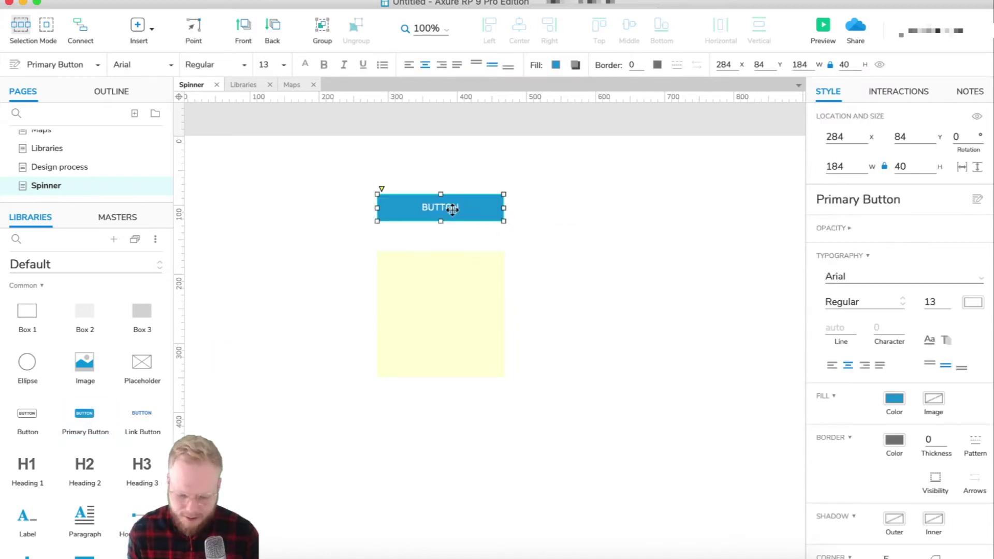
pyautogui.write('Save')
pyautogui.click(899, 91)
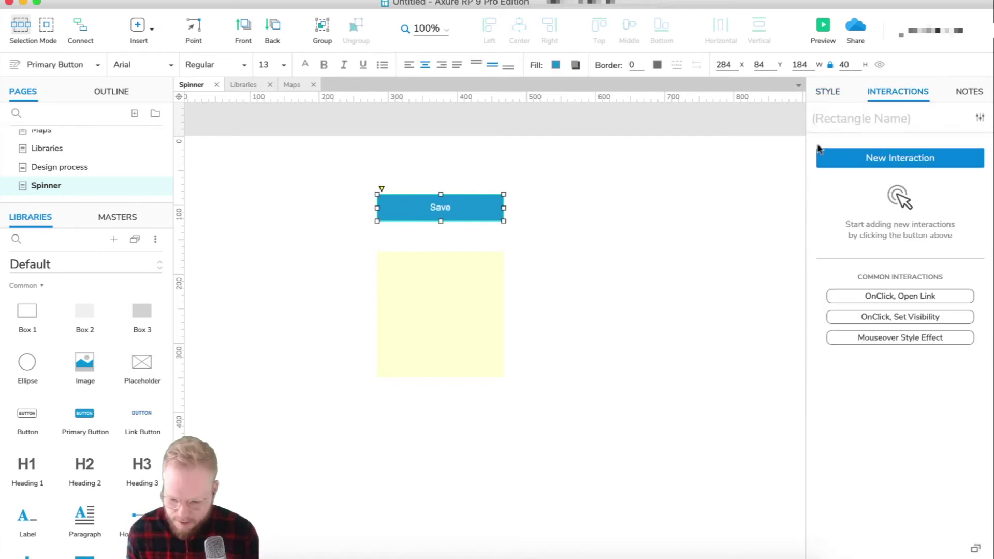
pyautogui.click(921, 158)
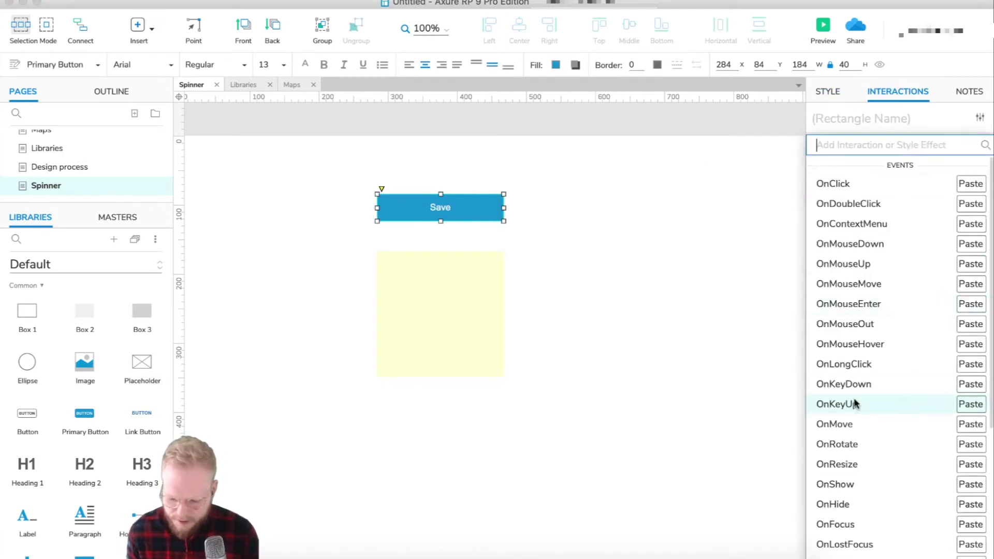
pyautogui.click(854, 186)
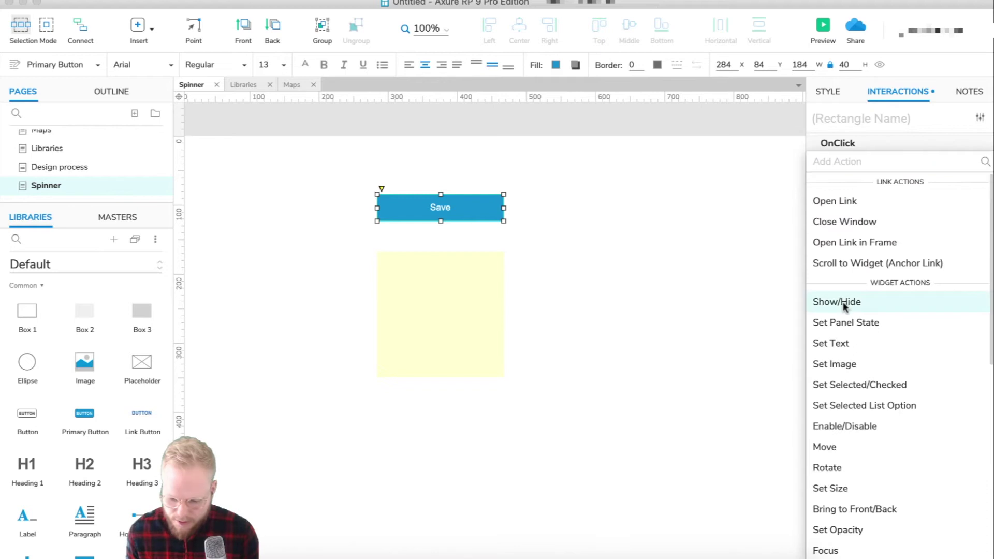
pyautogui.click(848, 302)
pyautogui.click(867, 275)
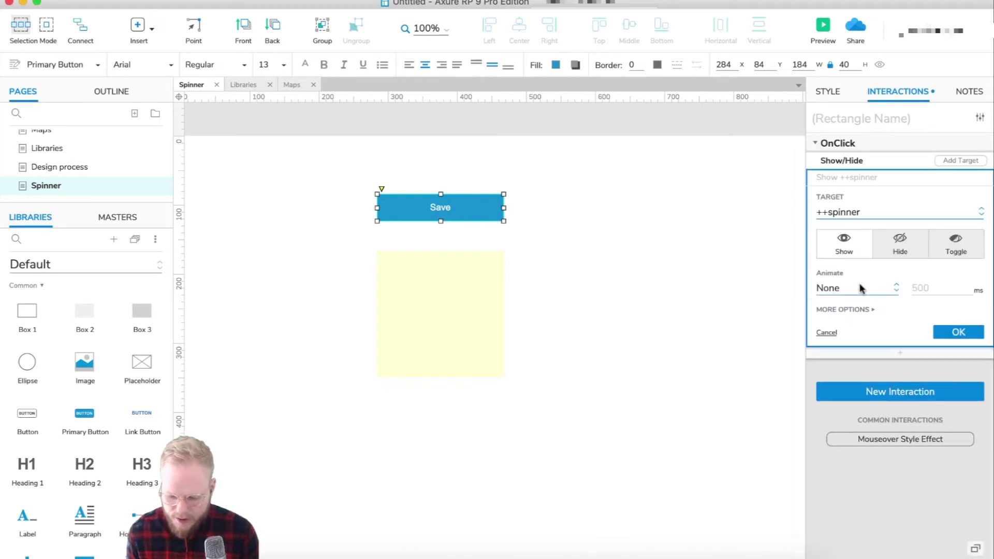
pyautogui.click(862, 288)
pyautogui.click(850, 328)
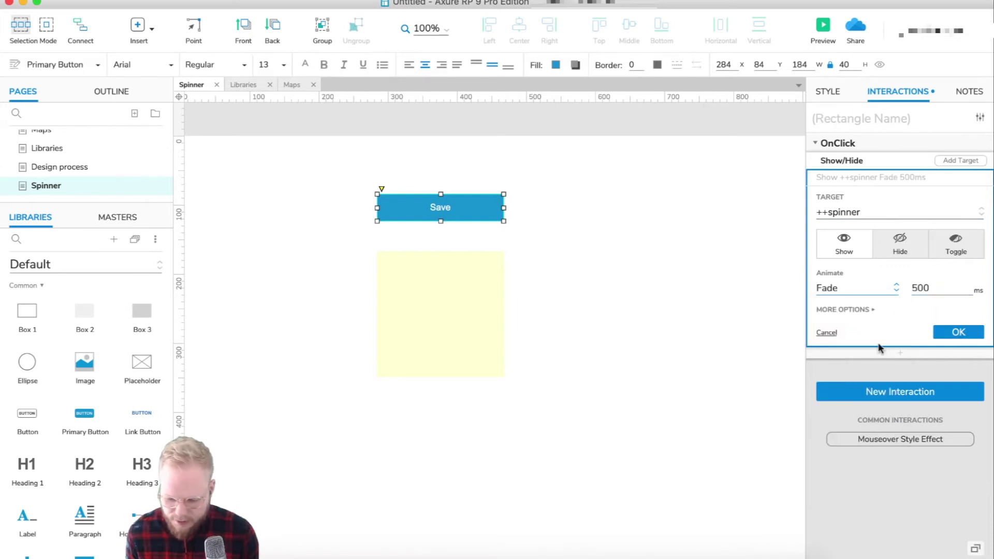
pyautogui.click(973, 334)
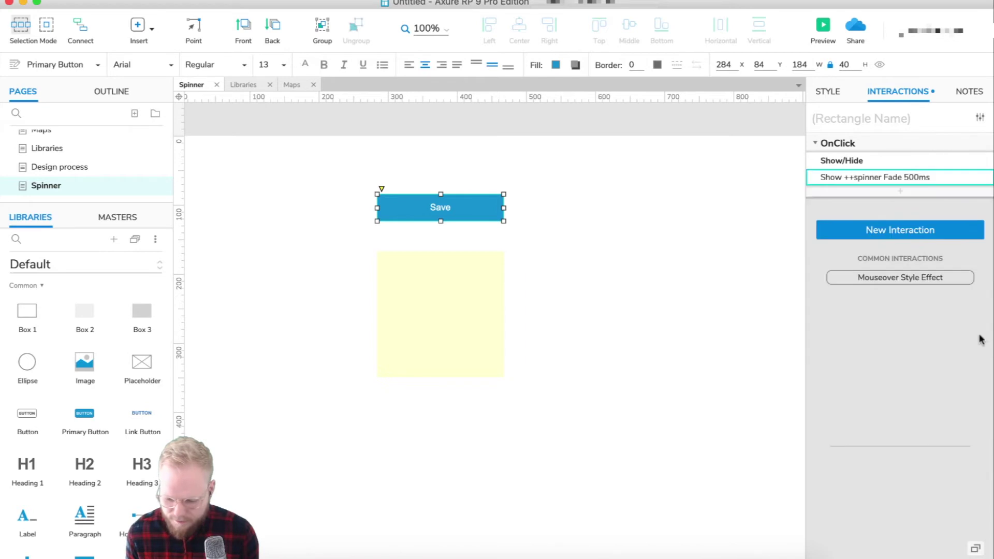
# Add a second OnClick action rotating ++spinner clockwise by 36° around its center, with no animation
pyautogui.click(901, 191)
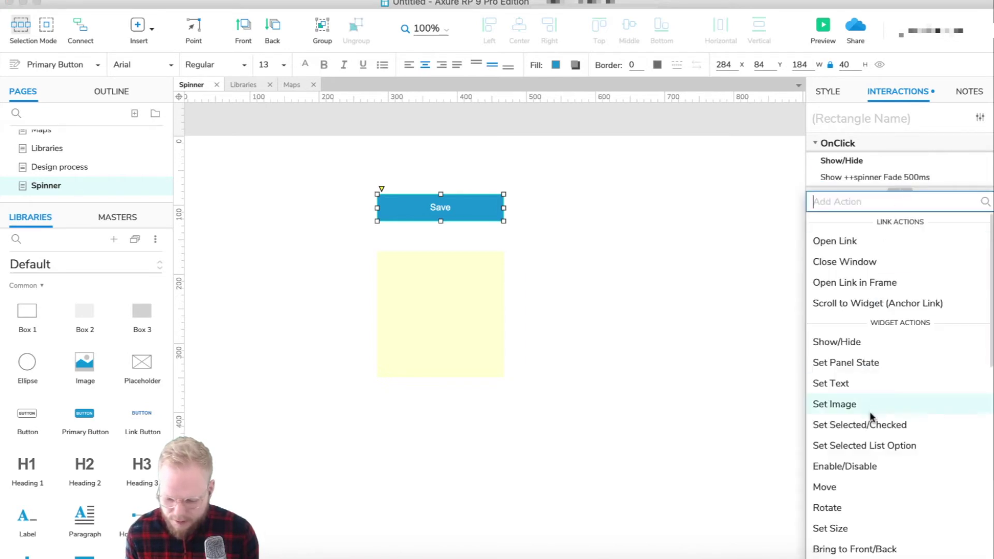
pyautogui.click(849, 508)
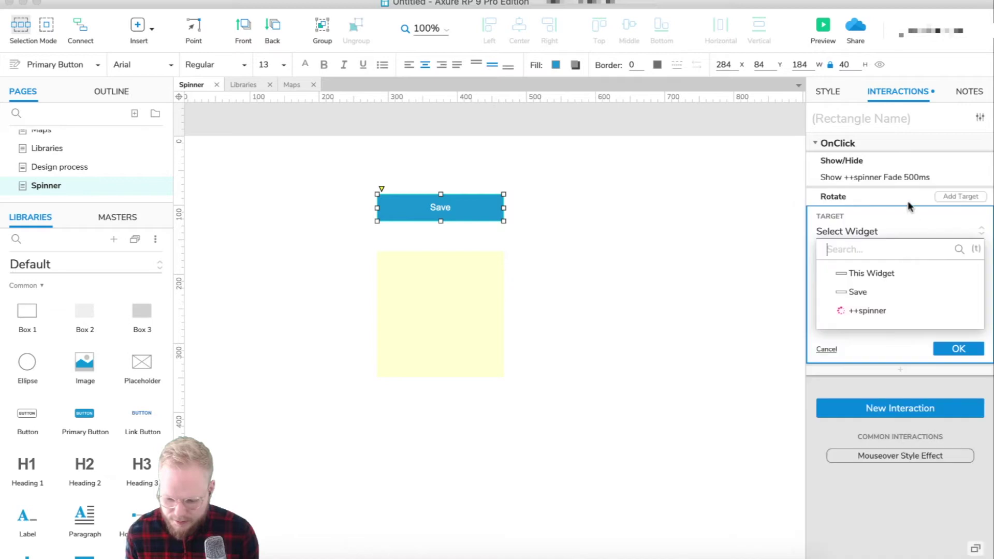
pyautogui.click(870, 311)
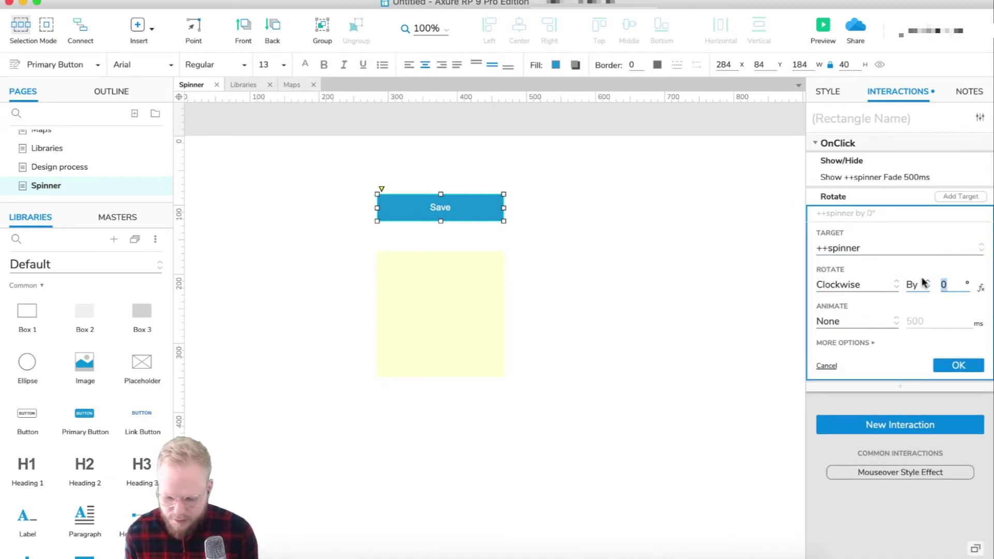
pyautogui.write('36')
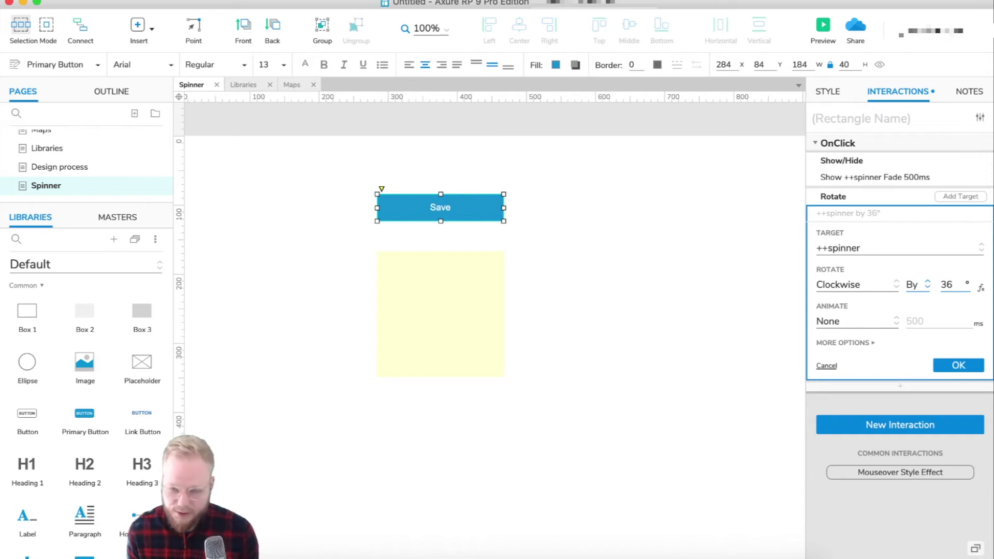
pyautogui.click(878, 325)
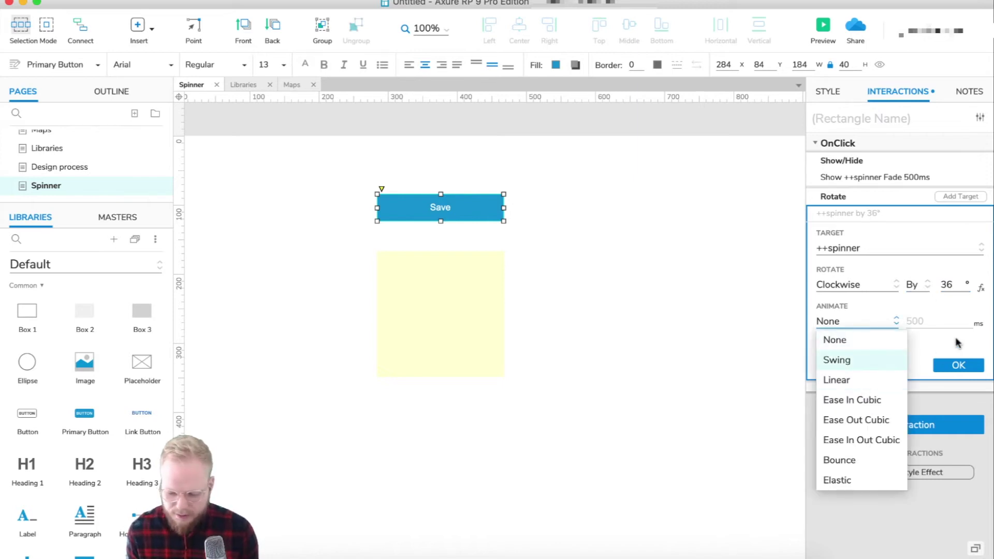
pyautogui.click(889, 322)
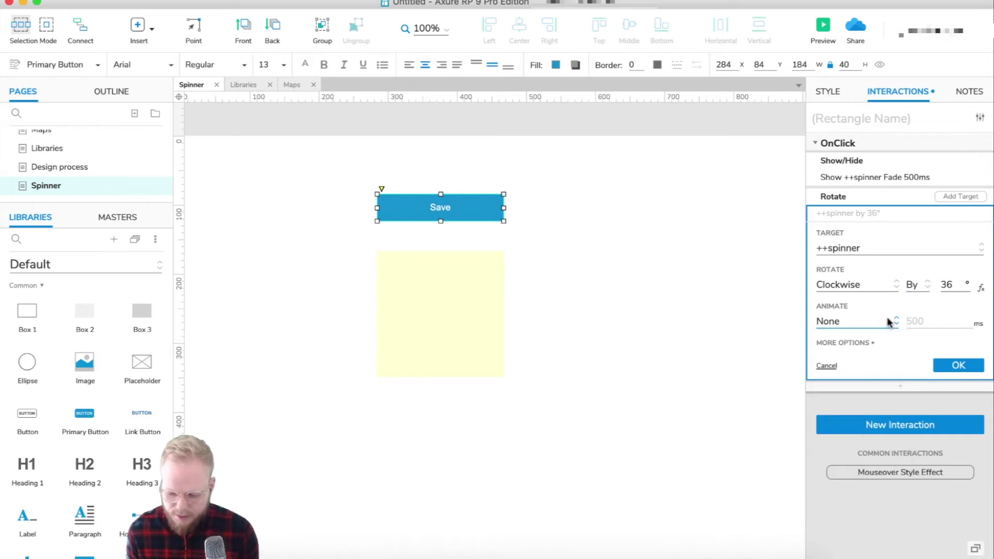
pyautogui.click(852, 343)
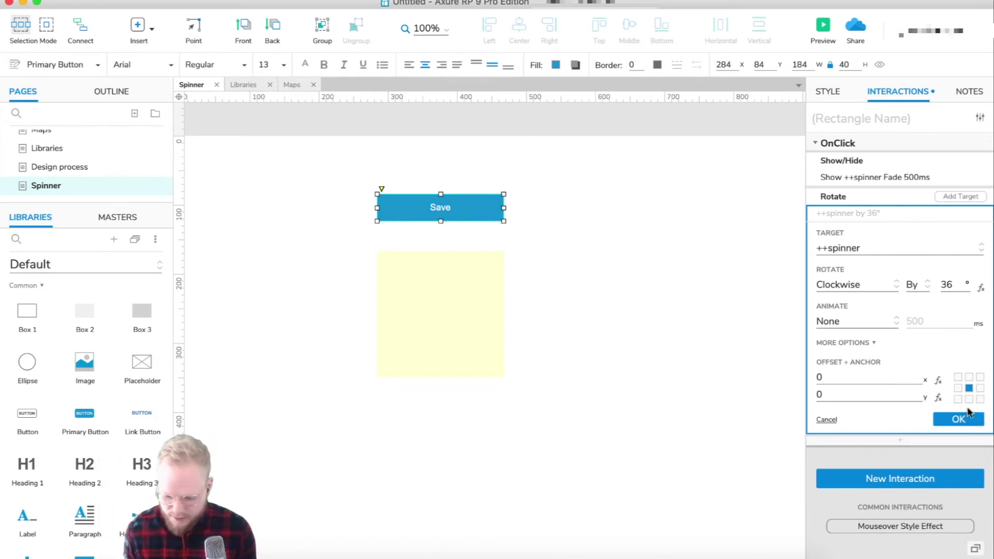
pyautogui.click(960, 420)
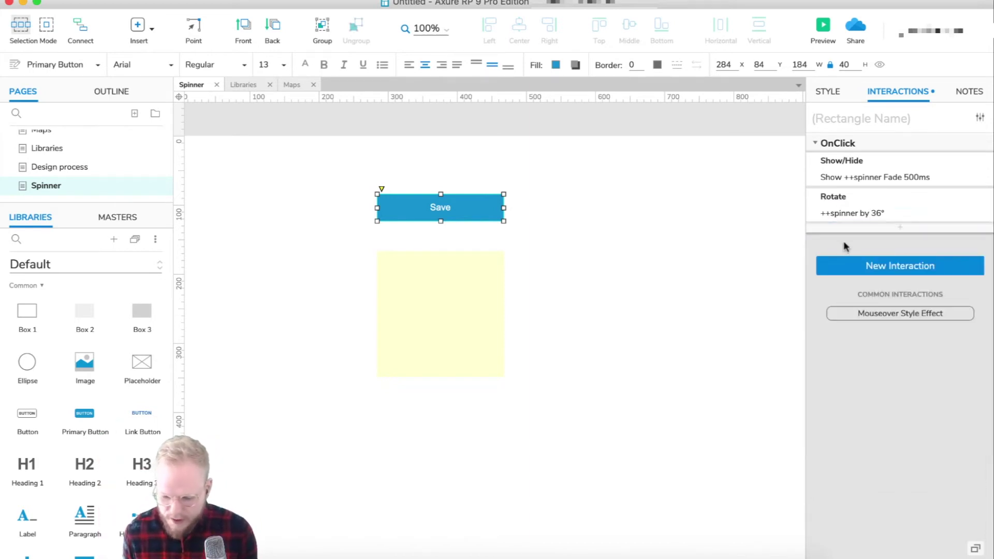
pyautogui.click(816, 25)
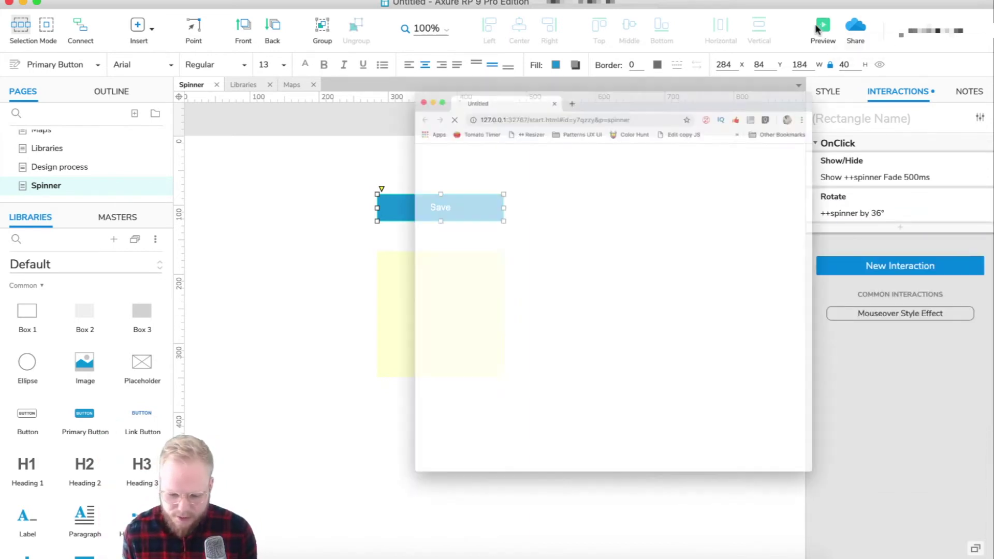
pyautogui.click(325, 89)
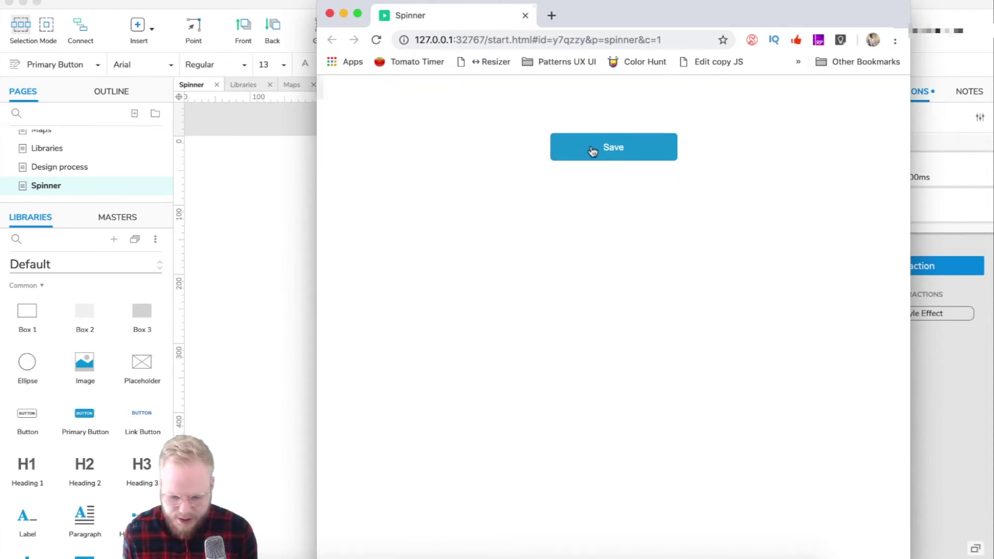
pyautogui.click(633, 147)
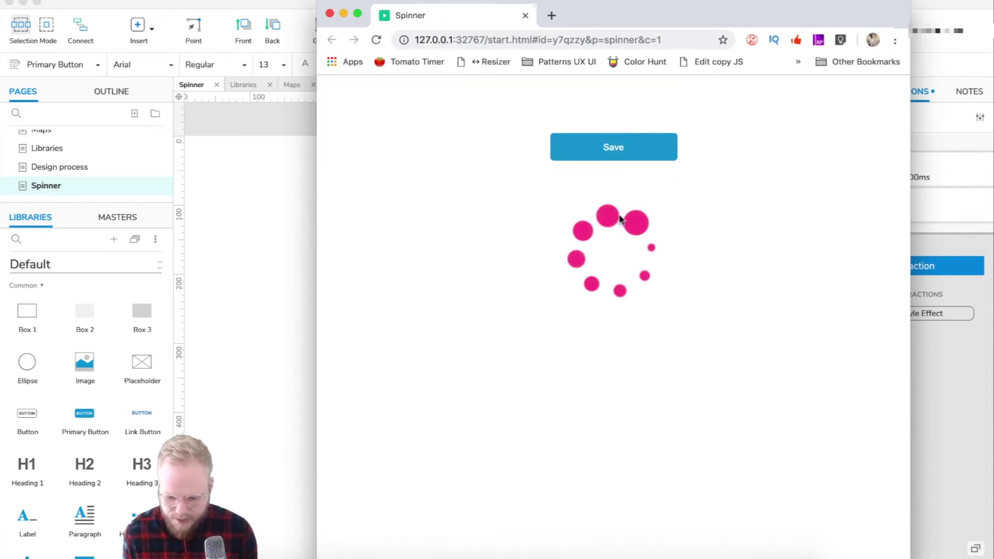
pyautogui.moveTo(631, 16); pyautogui.dragTo(864, 10)
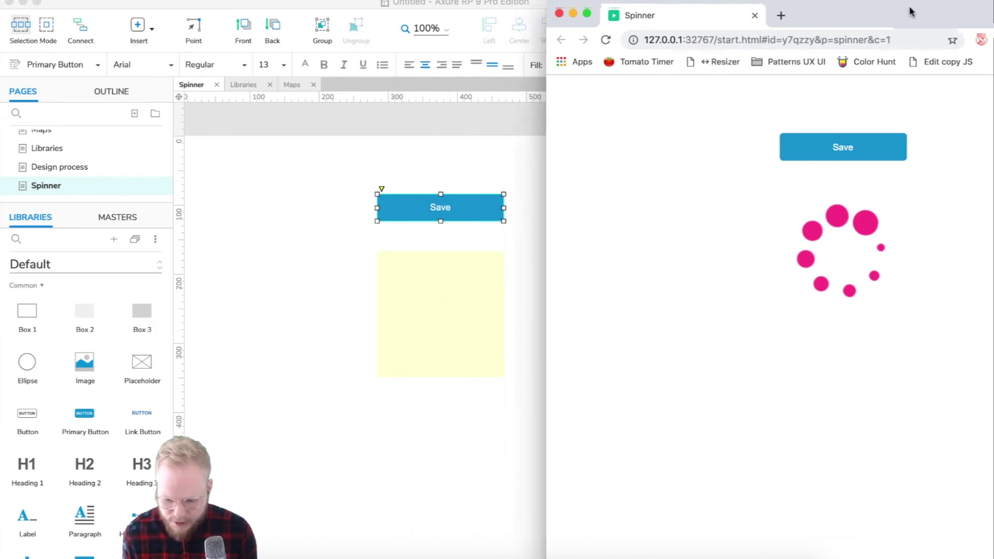
pyautogui.moveTo(910, 11); pyautogui.dragTo(674, 11)
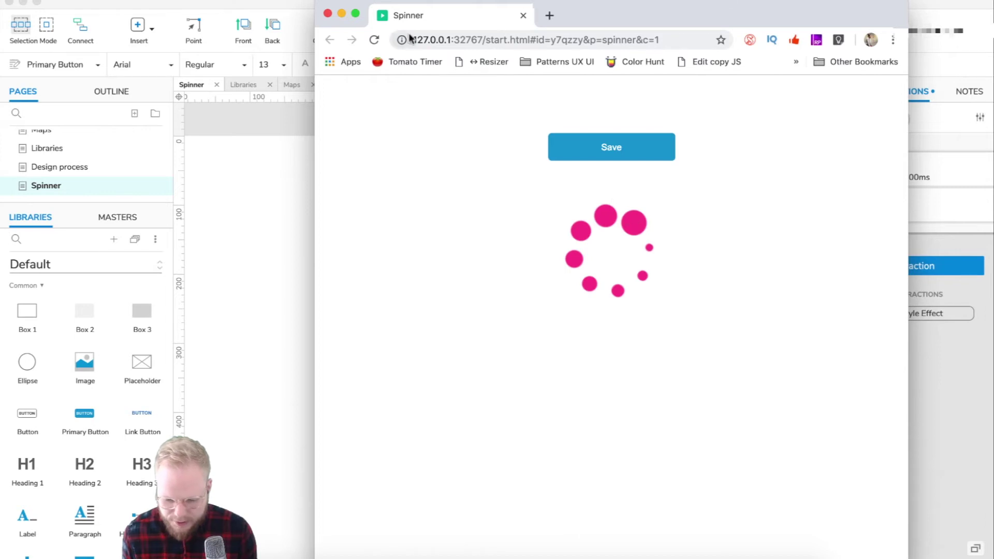
pyautogui.click(523, 17)
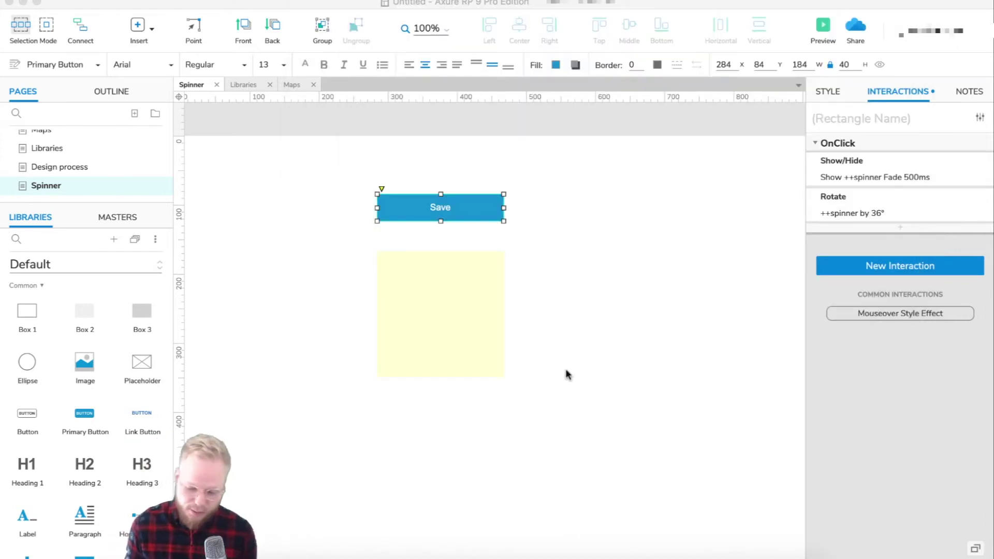
# Insert a Wait action of 100 ms after the Rotate action in Save's OnClick
pyautogui.click(588, 319)
pyautogui.click(471, 324)
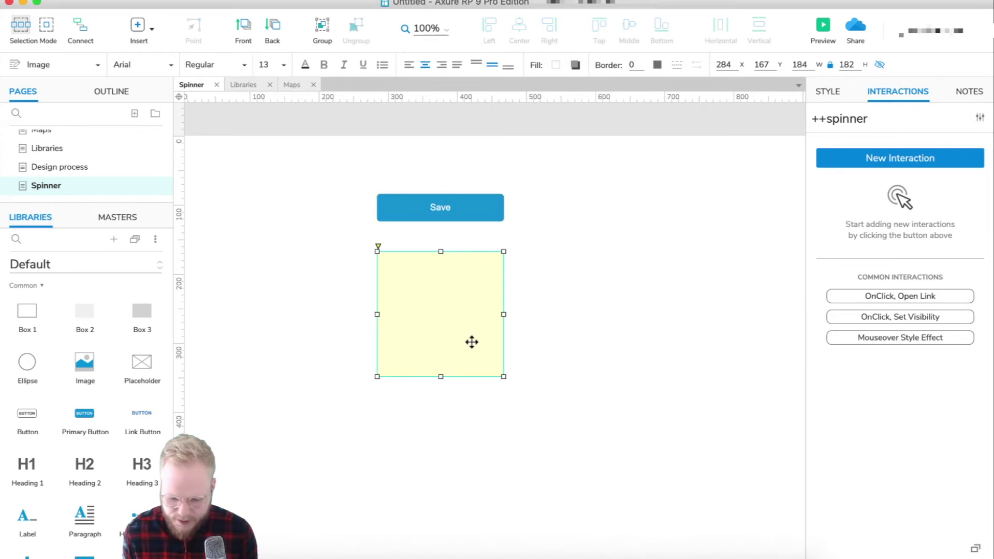
pyautogui.click(483, 207)
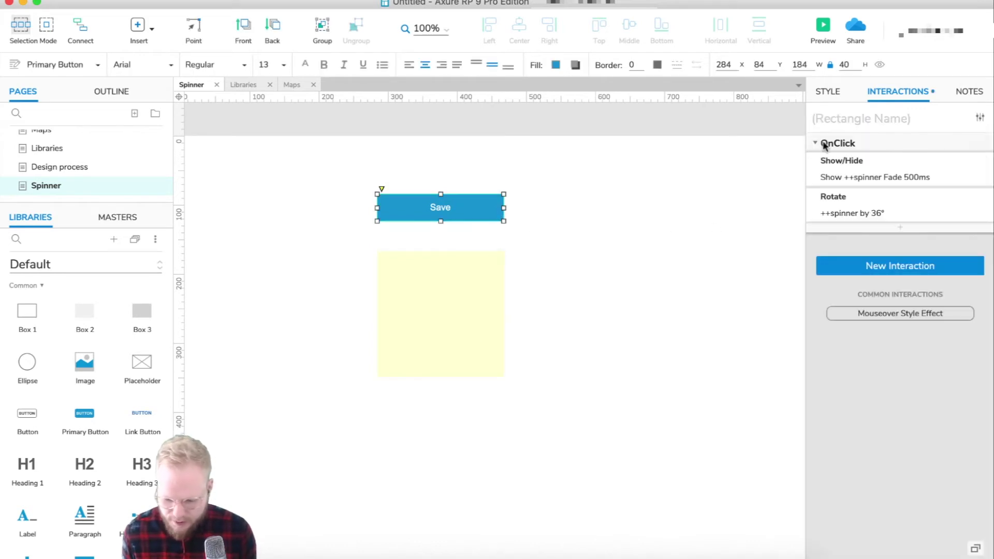
pyautogui.click(899, 226)
pyautogui.scroll(-5, 874, 531)
pyautogui.scroll(-5, 874, 531)
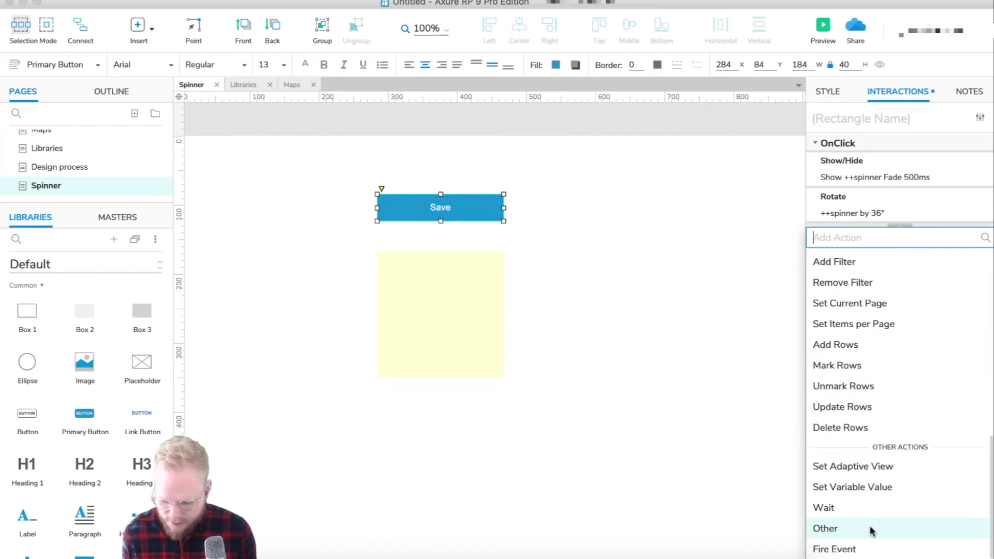
pyautogui.click(844, 510)
pyautogui.moveTo(869, 284); pyautogui.dragTo(776, 284)
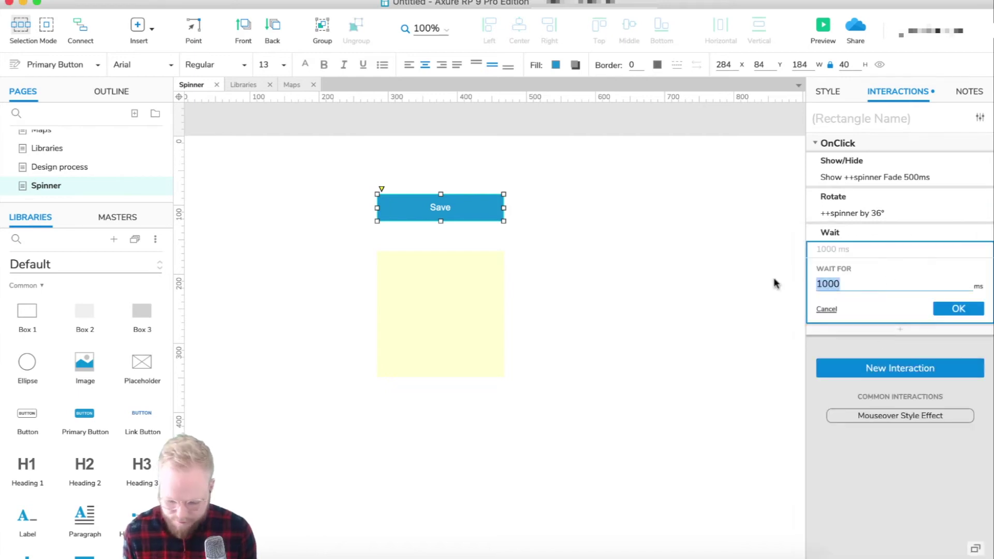
pyautogui.write('100')
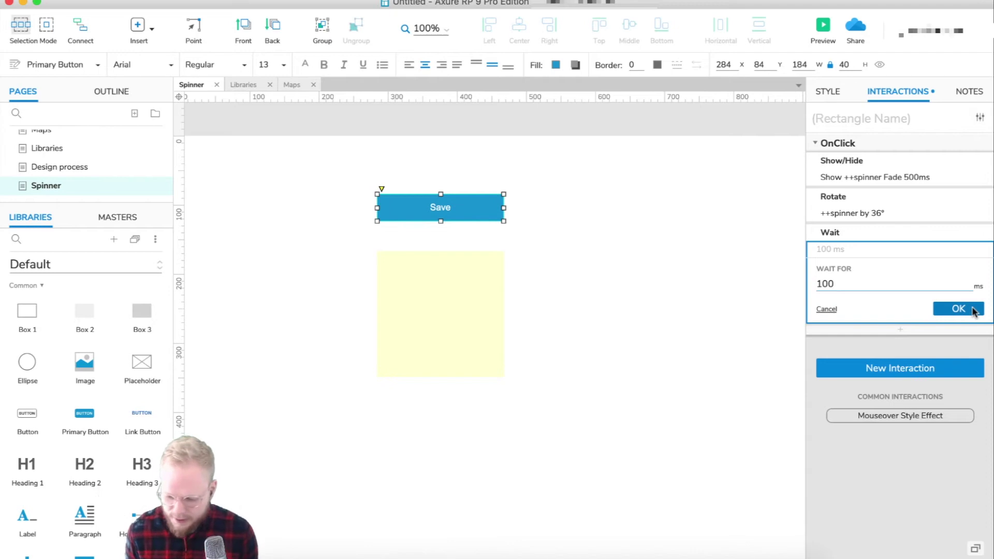
pyautogui.click(973, 310)
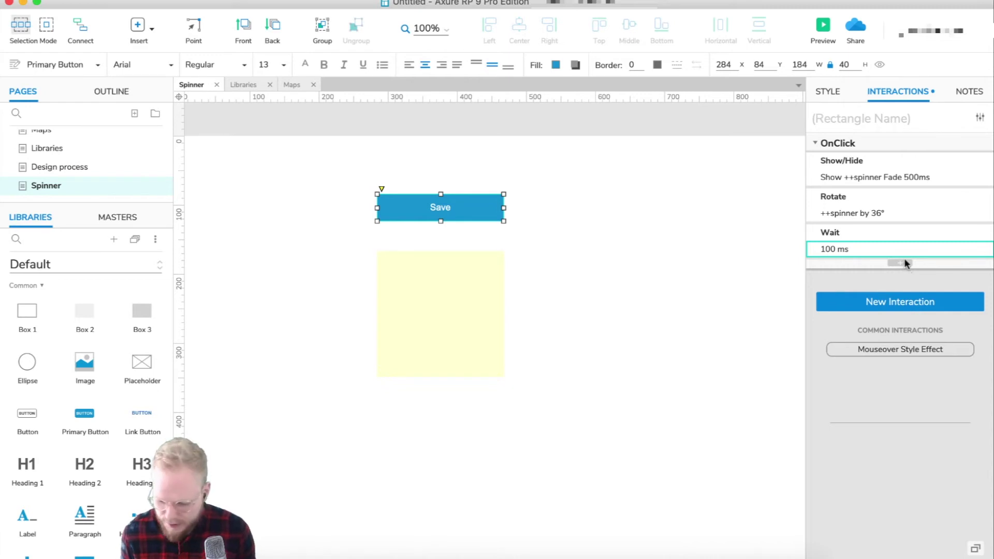
pyautogui.click(903, 261)
# Add a Fire Event action after the Wait that triggers the Save button's own OnClick
pyautogui.scroll(-10, 921, 361)
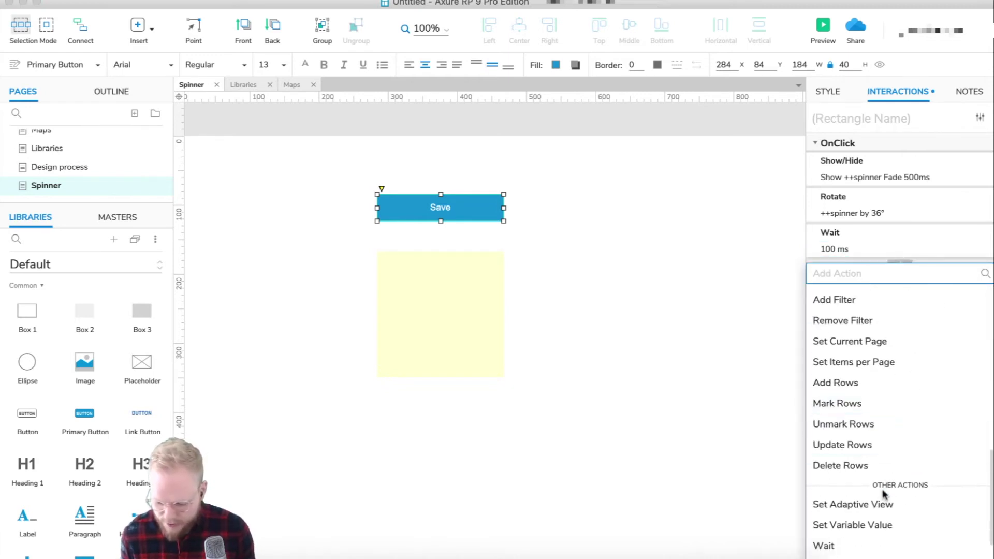
pyautogui.click(860, 550)
pyautogui.click(852, 402)
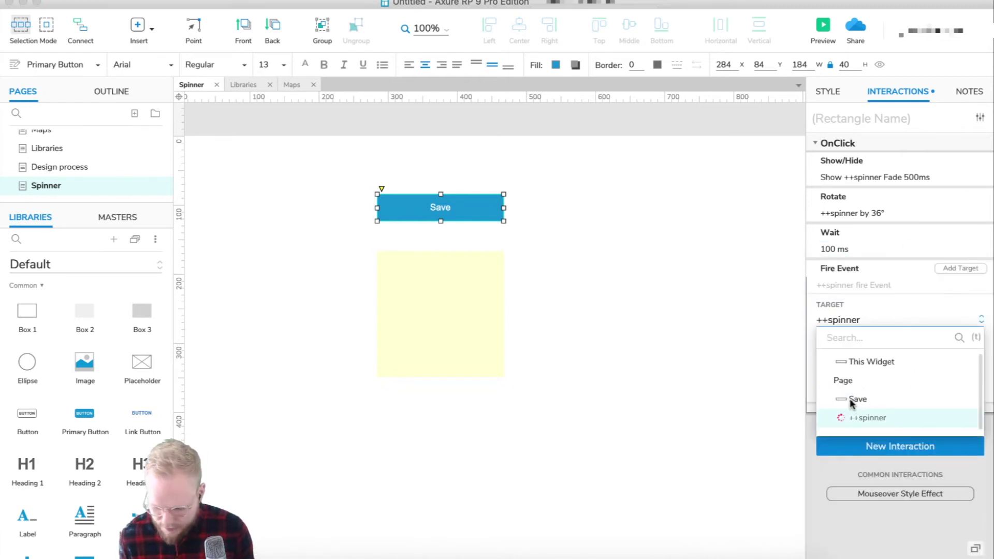
pyautogui.click(858, 401)
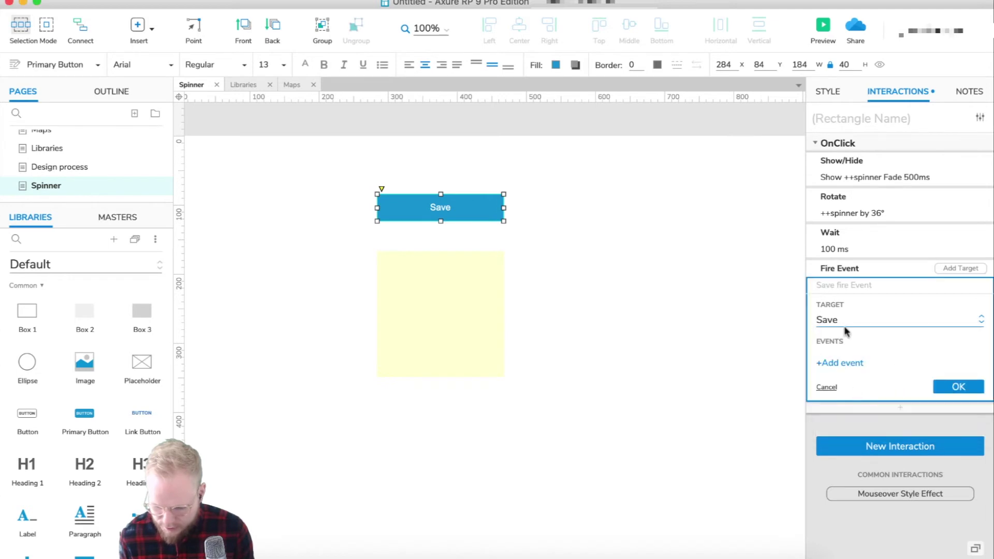
pyautogui.click(849, 364)
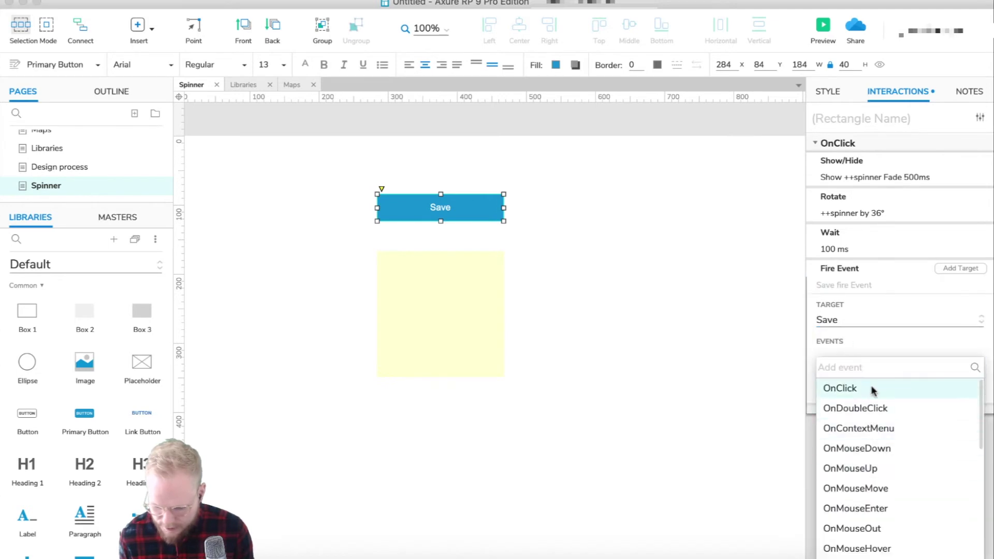
pyautogui.click(847, 388)
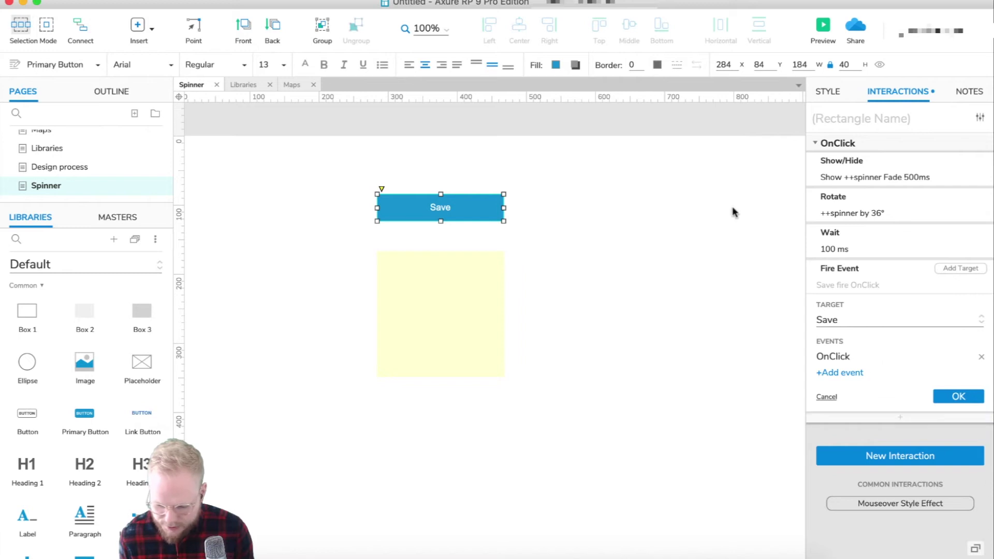
pyautogui.click(787, 391)
pyautogui.click(451, 208)
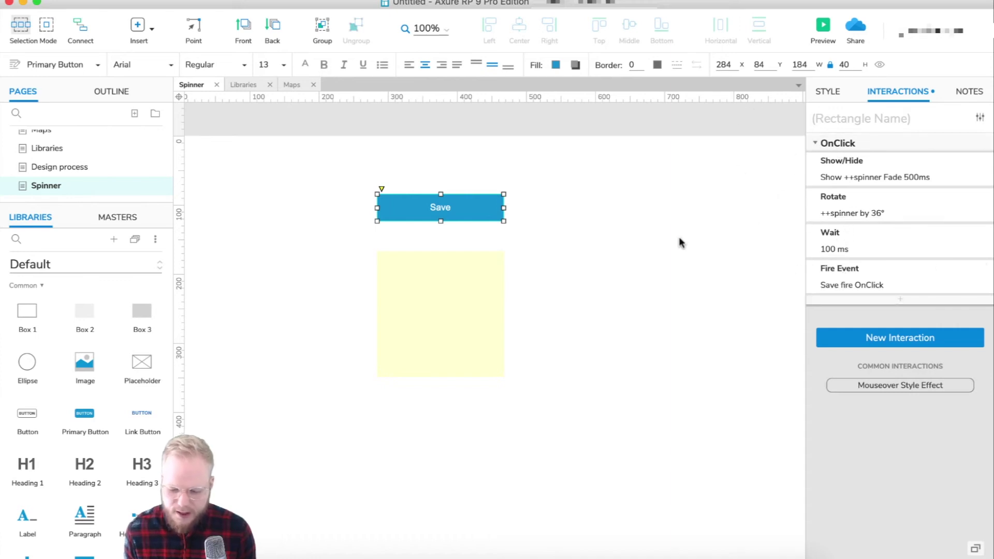
pyautogui.click(823, 30)
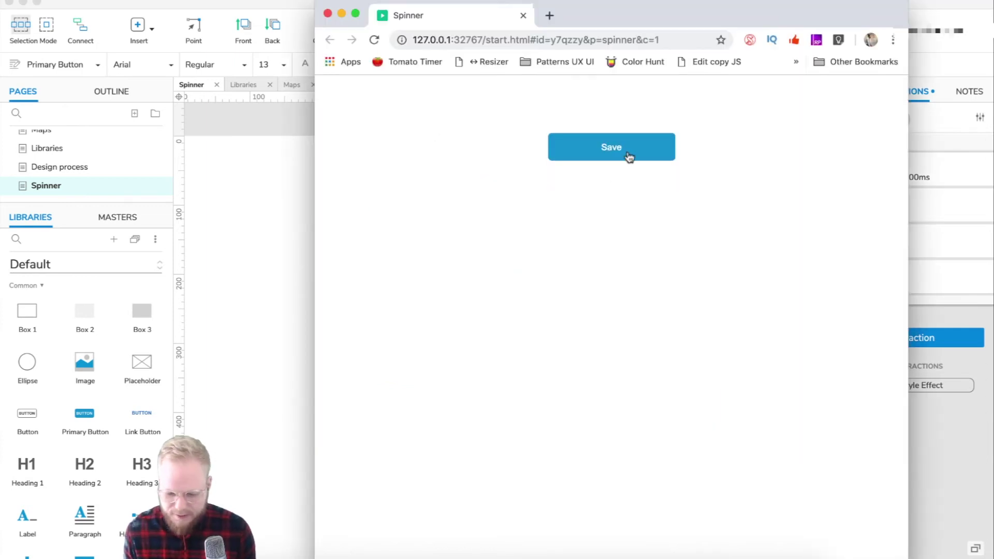
pyautogui.click(628, 156)
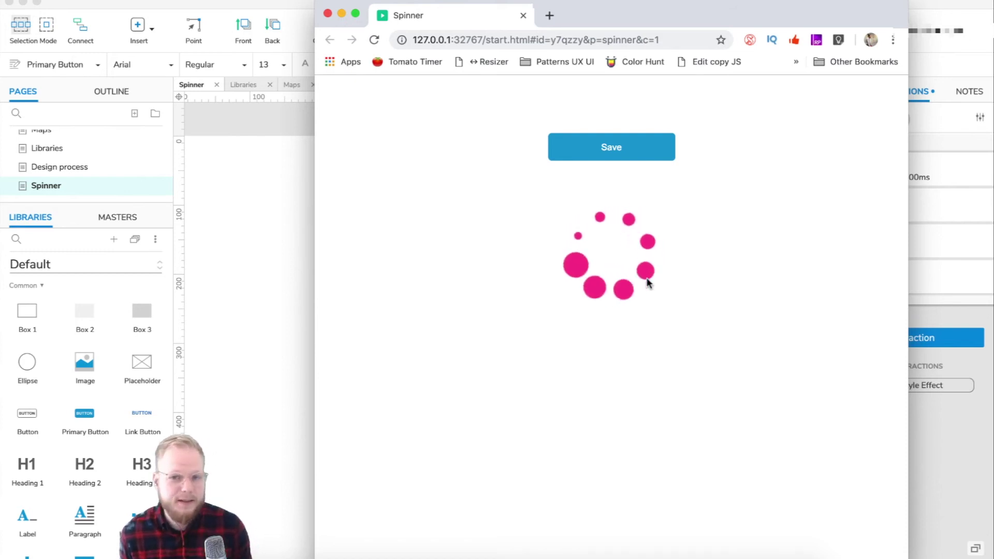
pyautogui.click(523, 15)
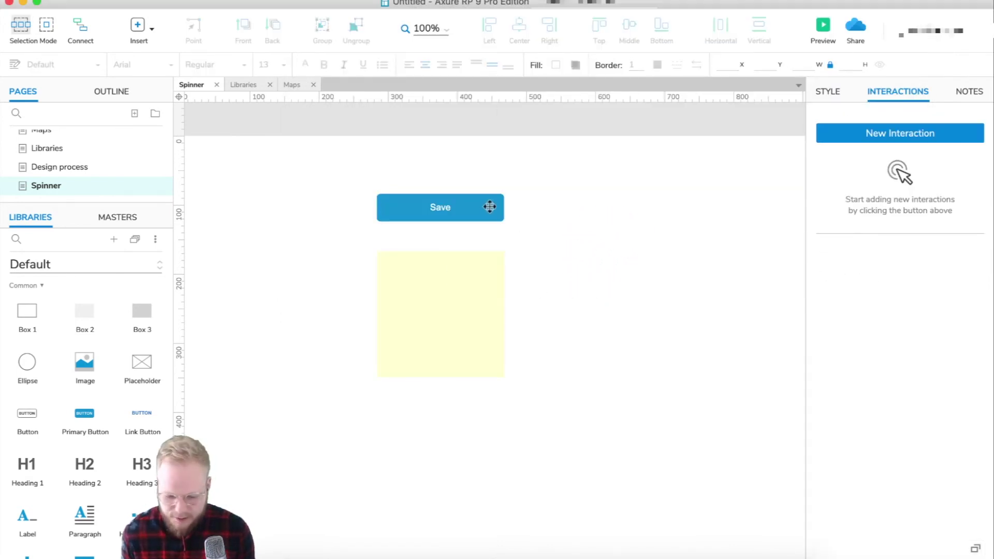
# Review the 36° Rotate action, then change the Wait duration to 50 ms
pyautogui.click(873, 219)
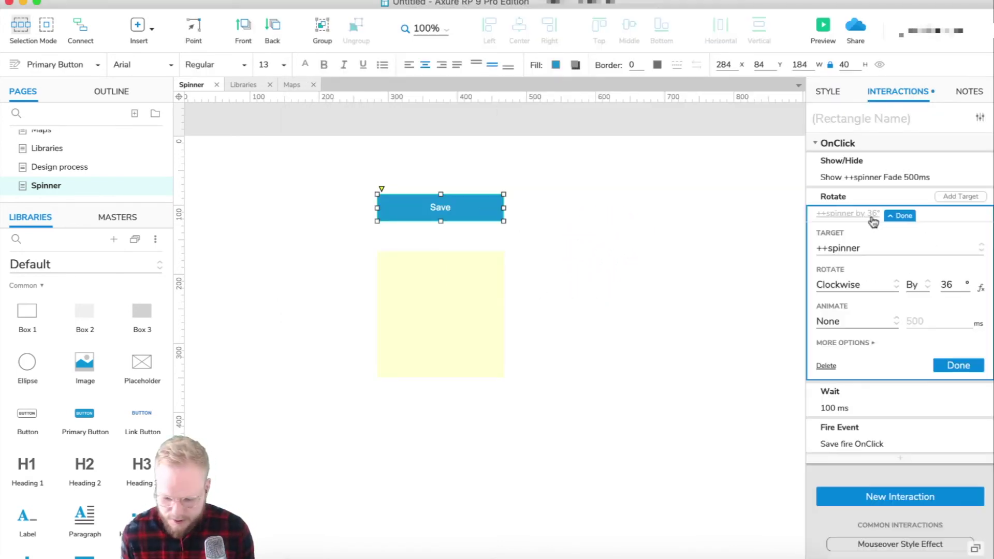
pyautogui.doubleClick(947, 284)
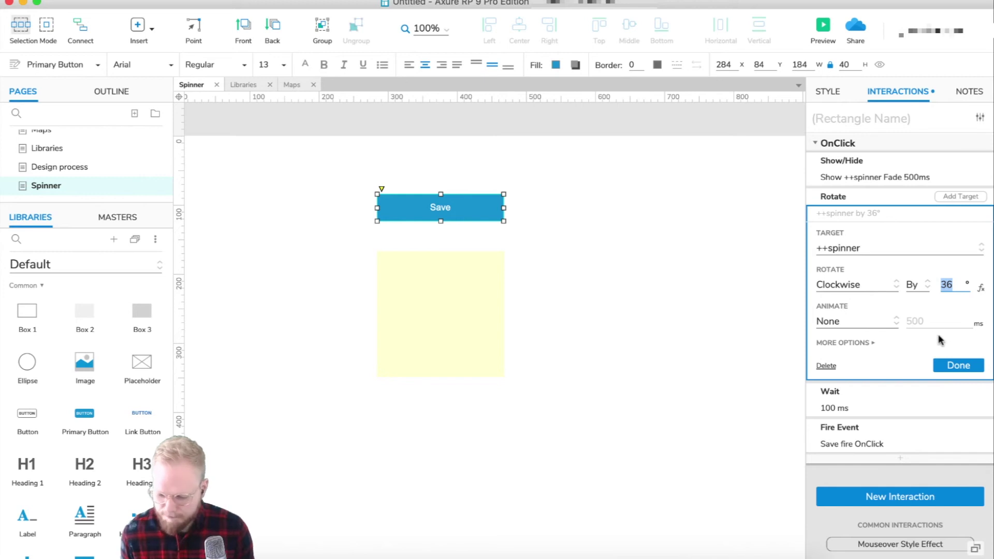
pyautogui.click(970, 366)
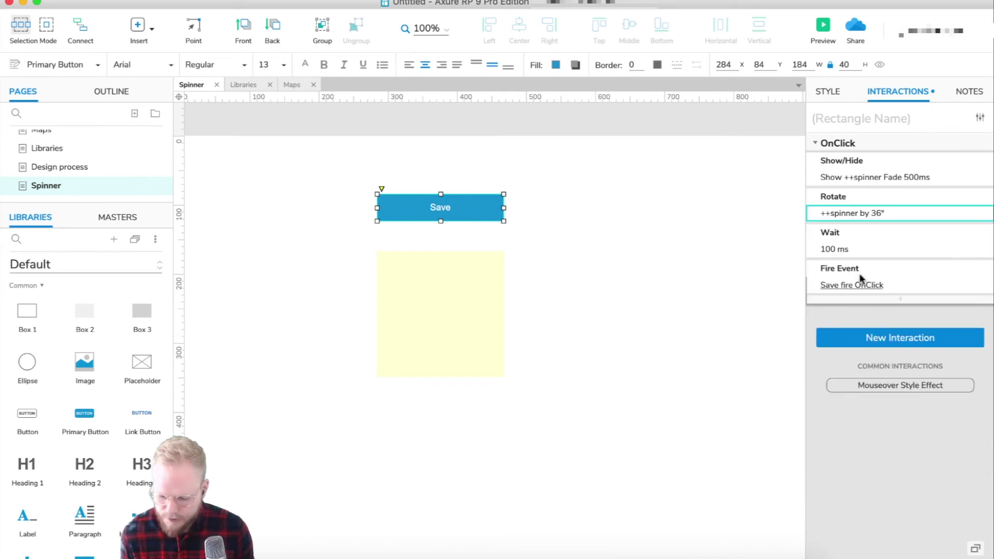
pyautogui.click(836, 249)
pyautogui.doubleClick(836, 284)
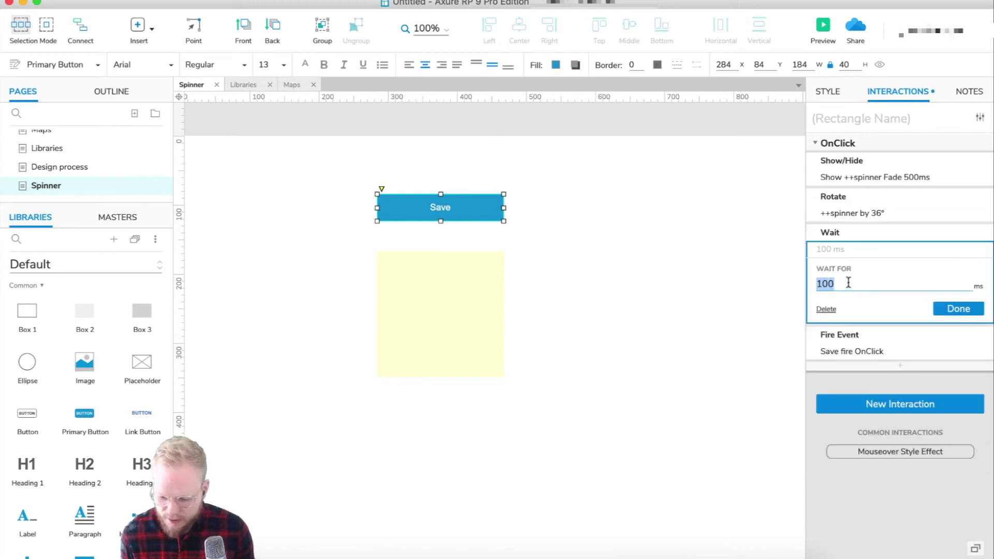
pyautogui.click(859, 284)
pyautogui.doubleClick(913, 289)
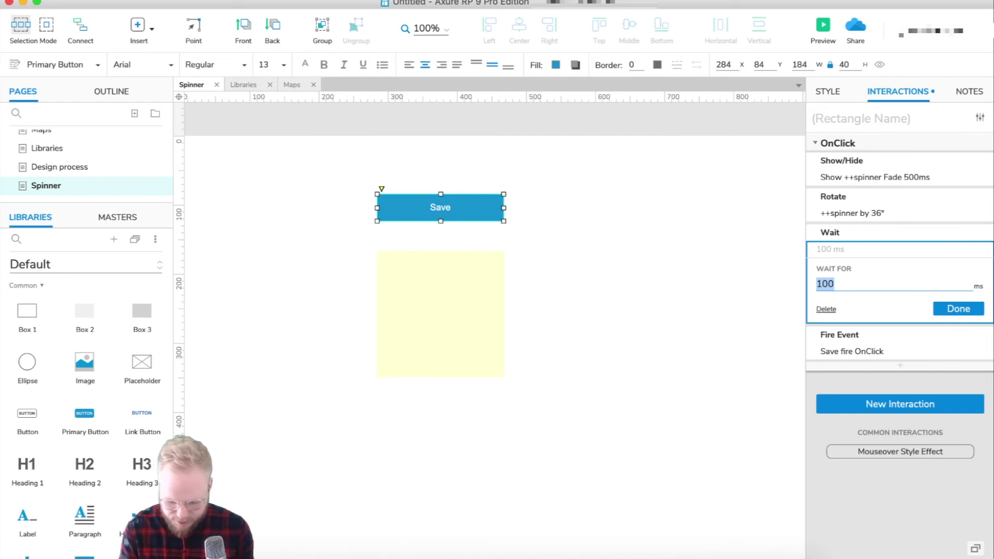
pyautogui.write('50')
pyautogui.click(968, 309)
# Preview in Chrome, click Save to watch the spinner rotate, then close the preview
pyautogui.click(498, 187)
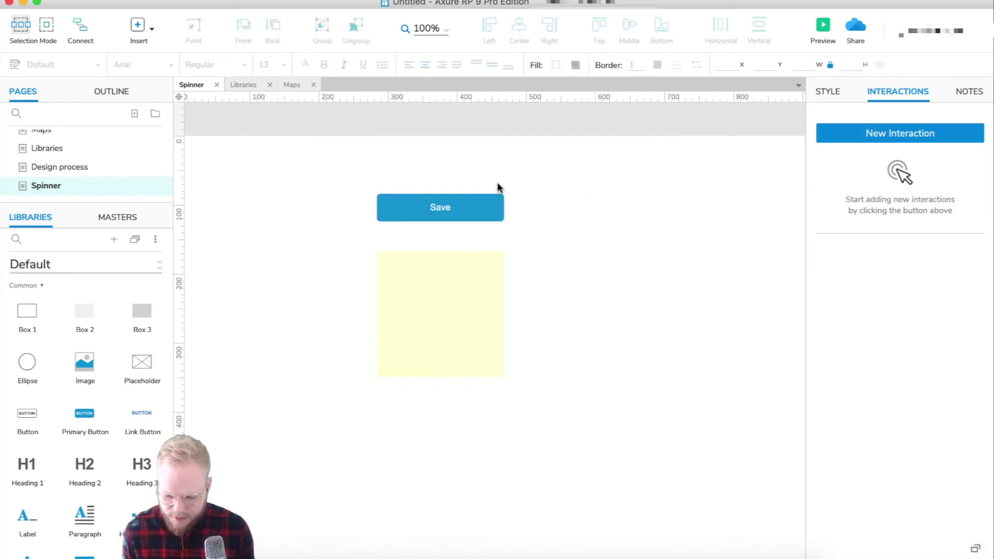
pyautogui.click(822, 26)
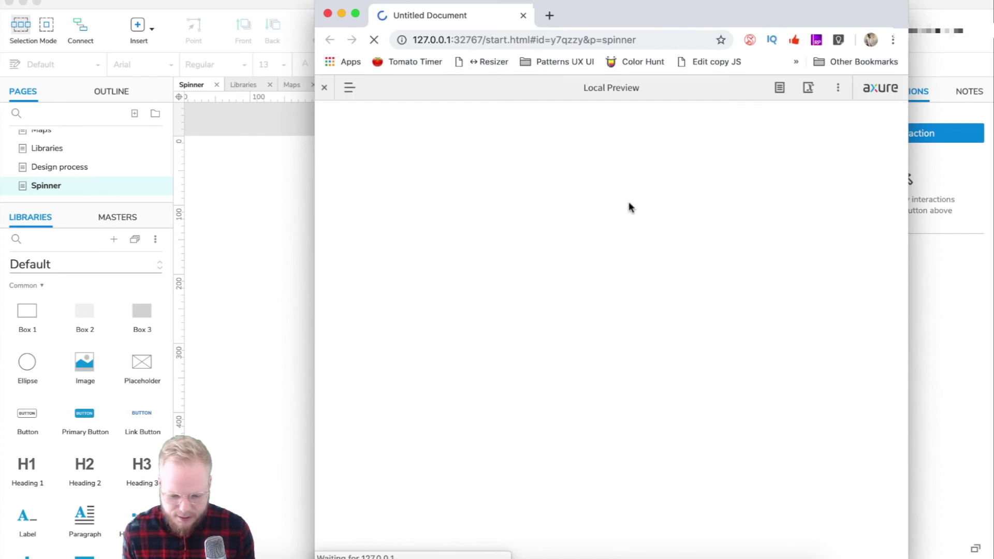
pyautogui.click(324, 88)
pyautogui.click(555, 154)
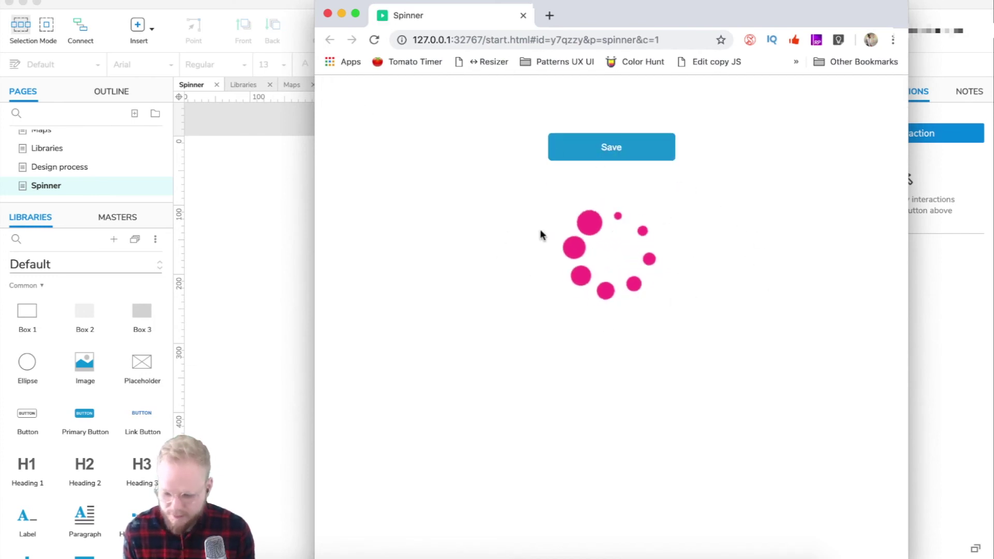
pyautogui.click(523, 15)
# Resize the spinner to width 50 and move it to the right of the Save button
pyautogui.click(482, 326)
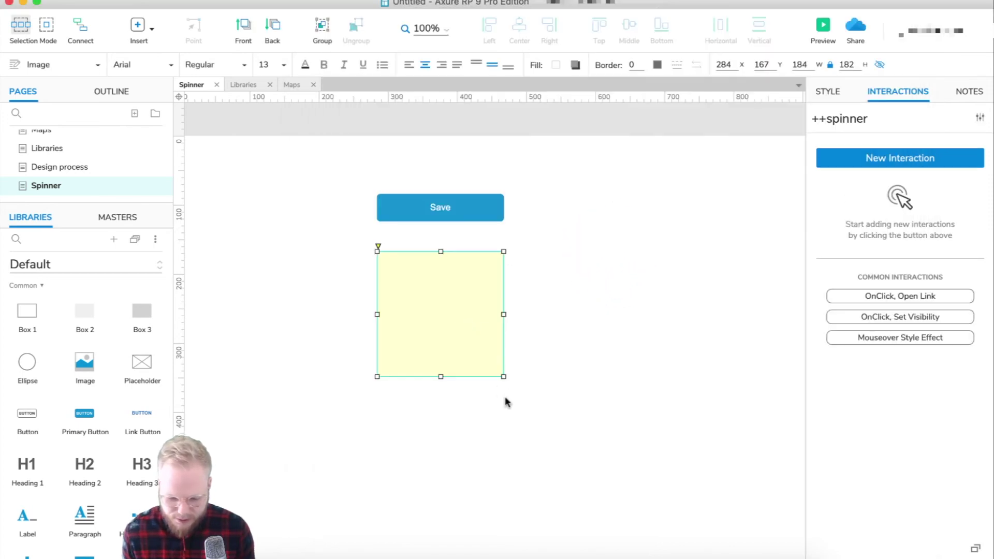
pyautogui.doubleClick(806, 64)
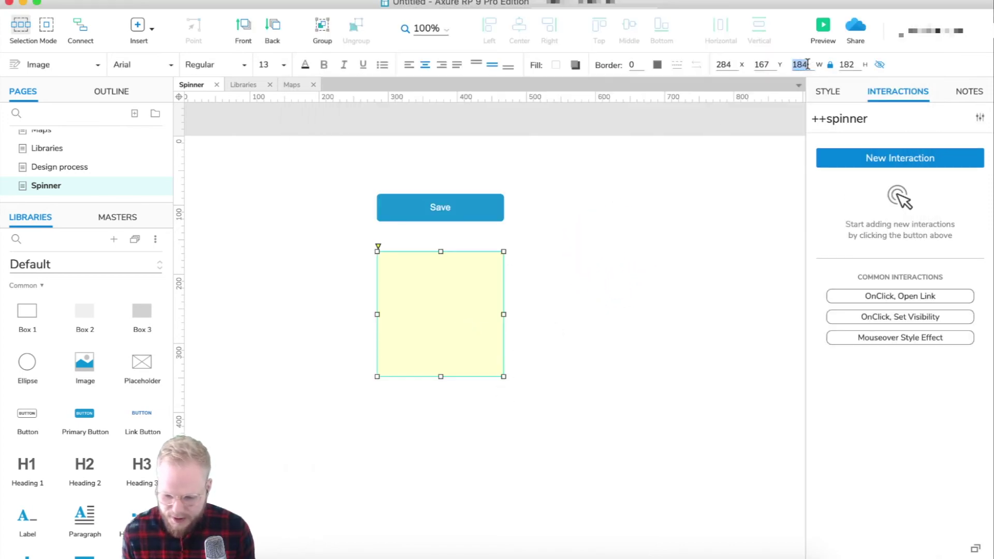
pyautogui.write('50')
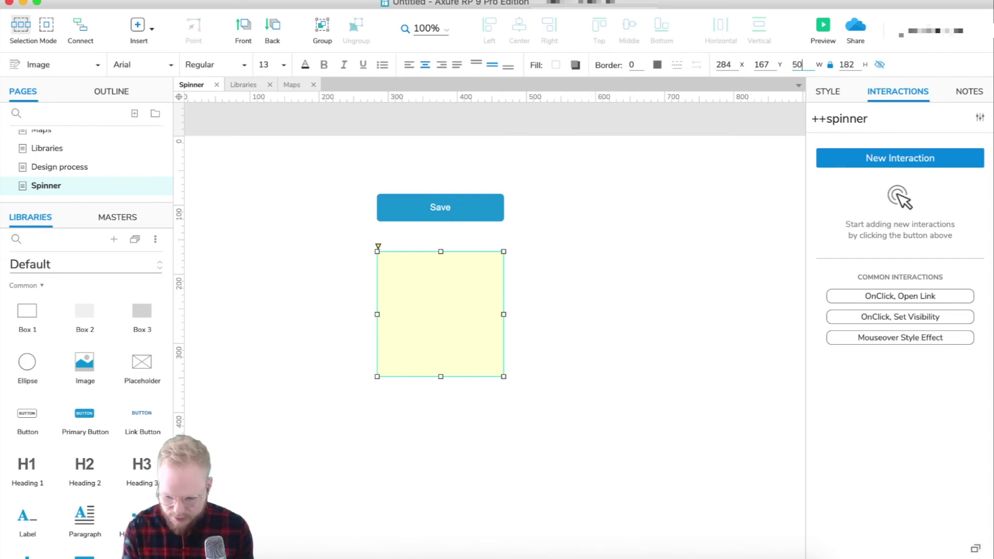
pyautogui.press('Return')
pyautogui.moveTo(395, 271); pyautogui.dragTo(536, 209)
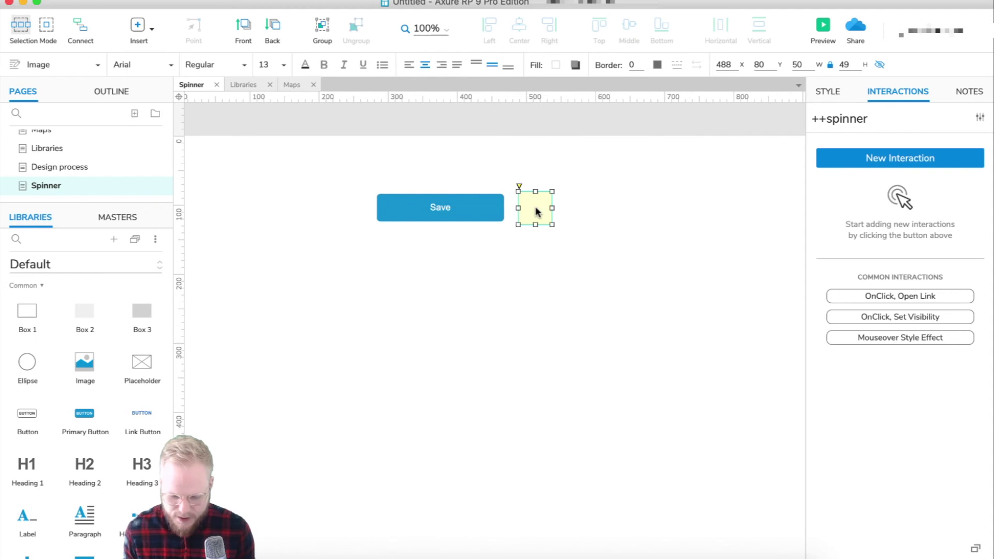
# Set the Save click's Wait back to 100 ms and launch a new preview
pyautogui.click(455, 203)
pyautogui.click(837, 254)
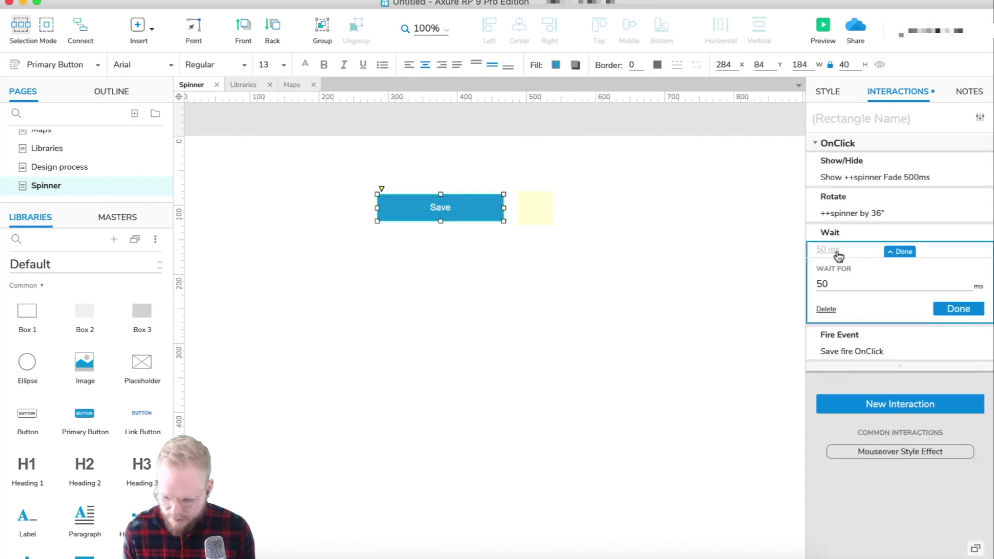
pyautogui.write('100')
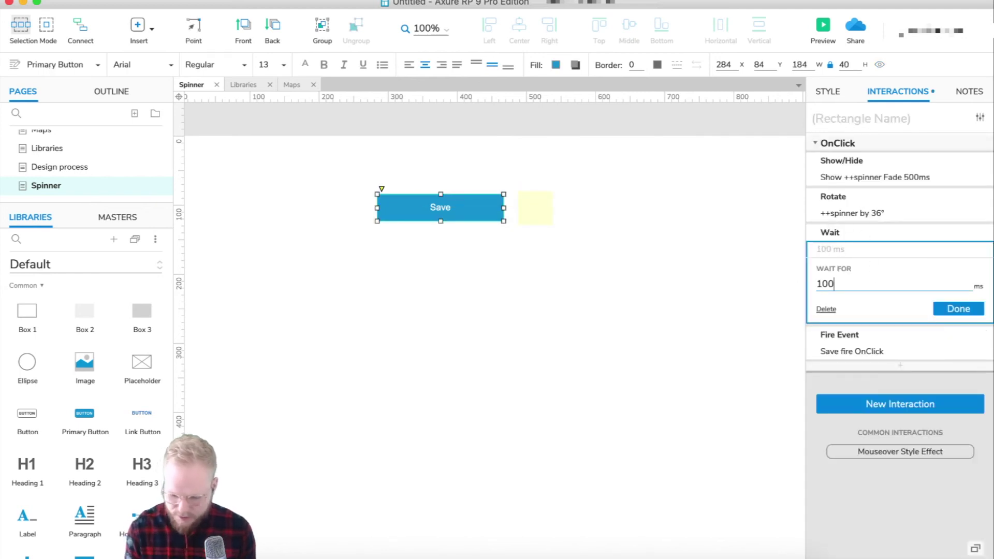
pyautogui.click(963, 311)
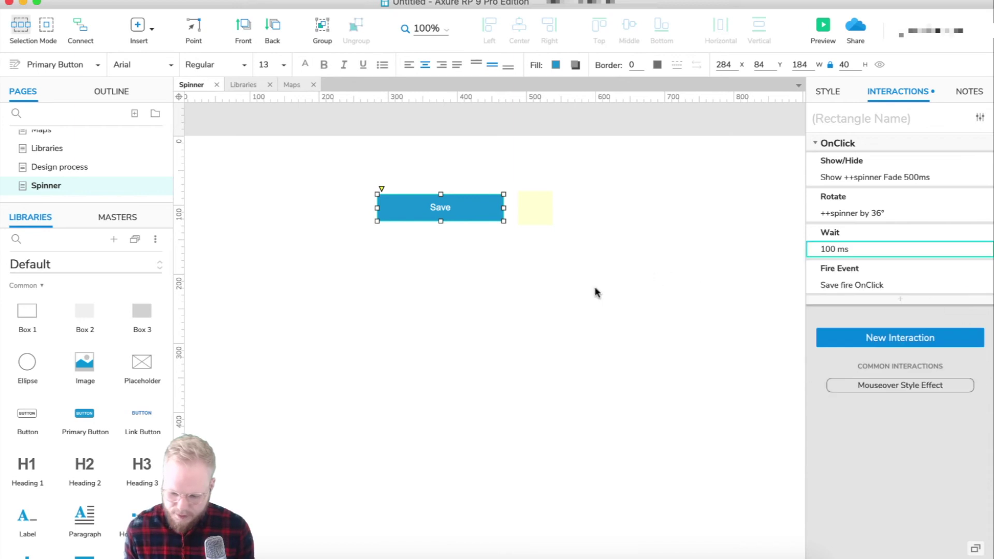
pyautogui.click(580, 279)
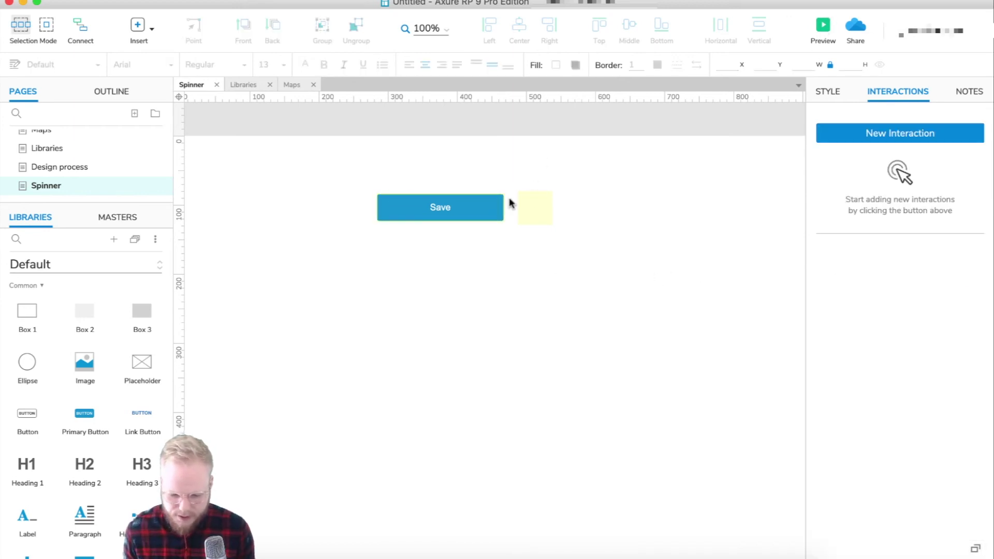
pyautogui.click(823, 29)
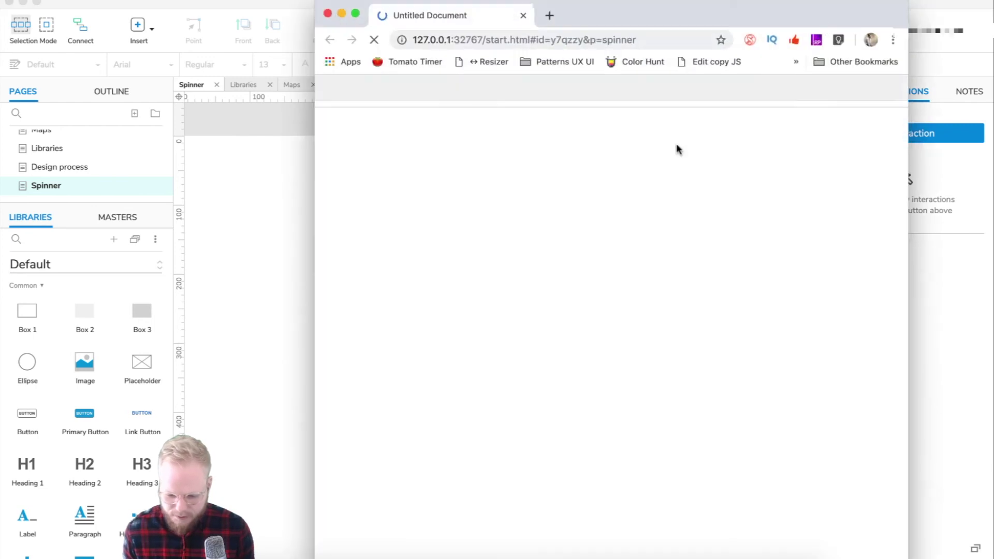
# Collapse the preview toolbar and click Save to watch the small pink spinner loop beside it
pyautogui.click(328, 90)
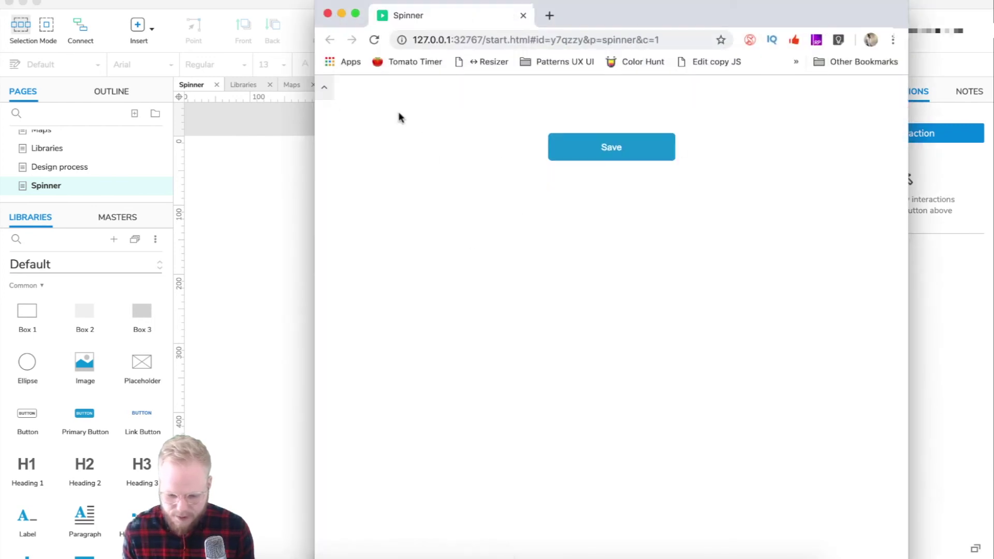
pyautogui.click(644, 158)
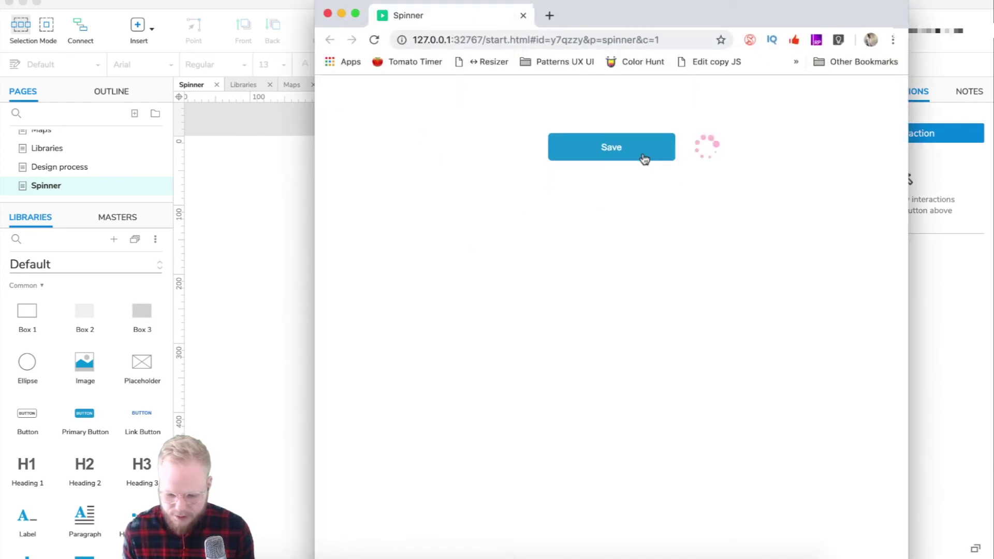
# Close the preview and select all four of the Save button's OnClick actions for copying
pyautogui.click(523, 15)
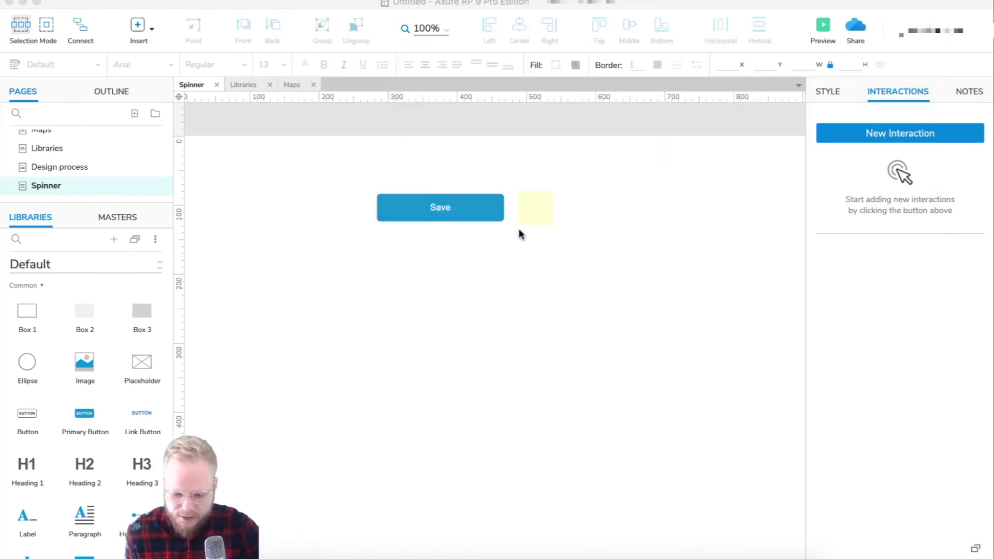
pyautogui.click(466, 204)
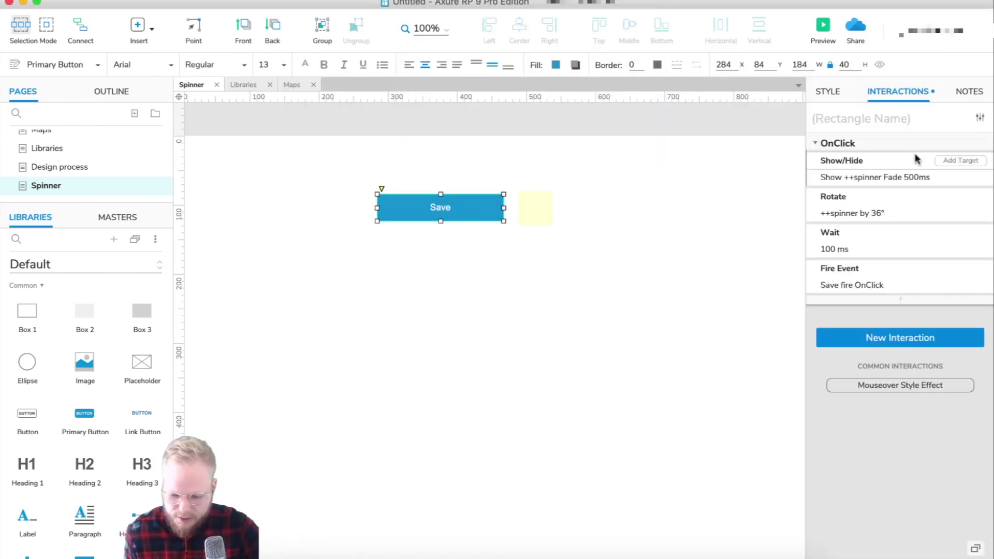
pyautogui.click(880, 143)
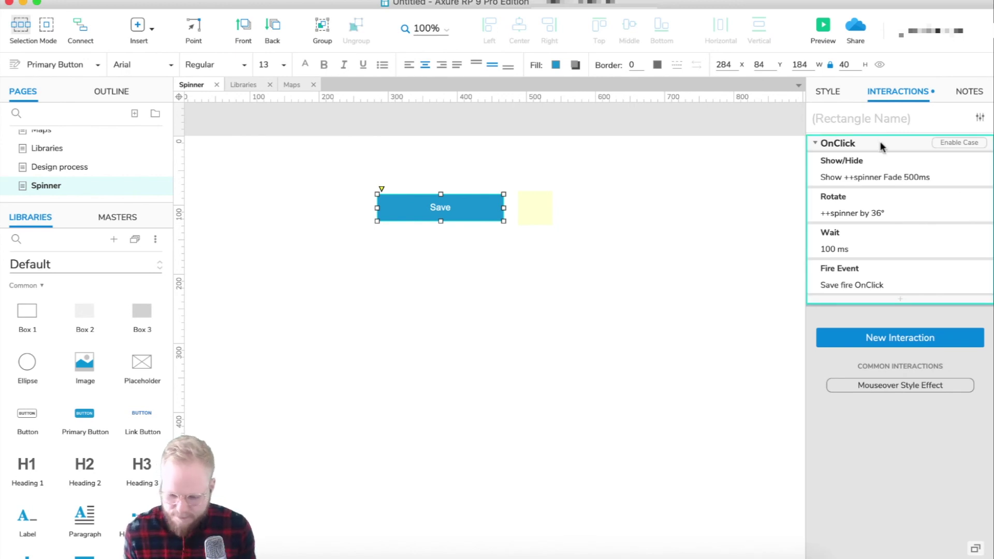
pyautogui.click(874, 161)
pyautogui.keyDown('shift'); pyautogui.click(883, 234); pyautogui.keyUp('shift')
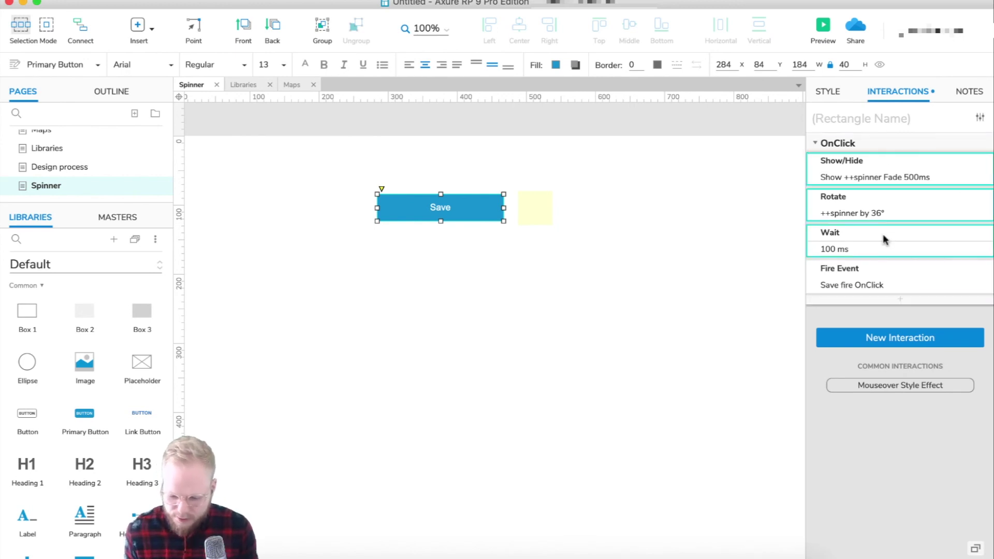
pyautogui.keyDown('shift'); pyautogui.click(882, 267); pyautogui.keyUp('shift')
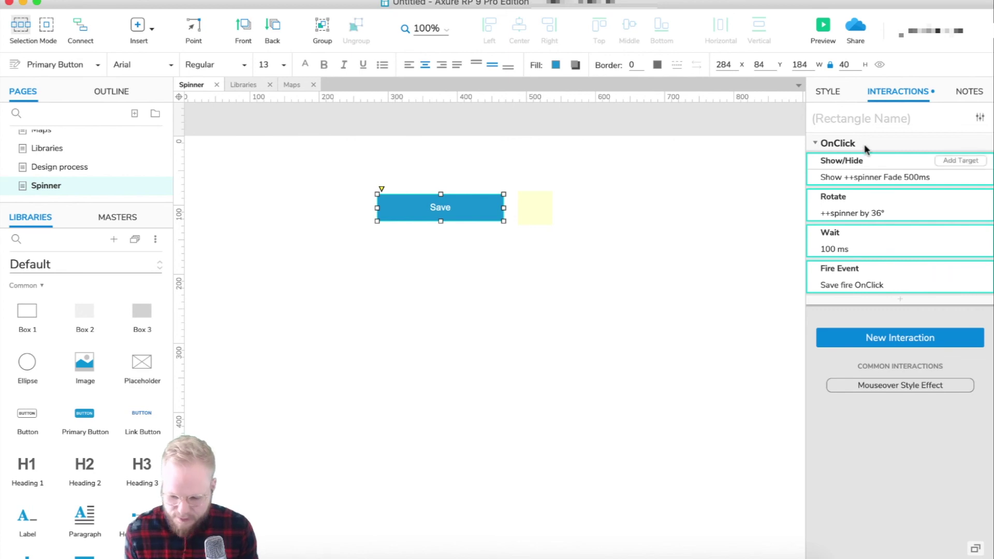
# Add an OnPageLoad event to the page and paste the spinner actions into it
pyautogui.click(710, 352)
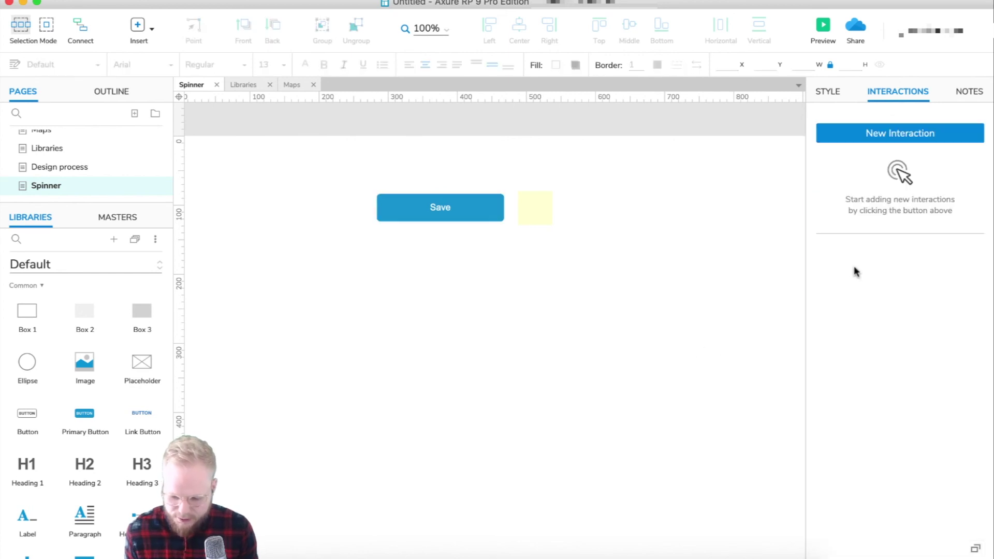
pyautogui.click(905, 135)
pyautogui.click(876, 161)
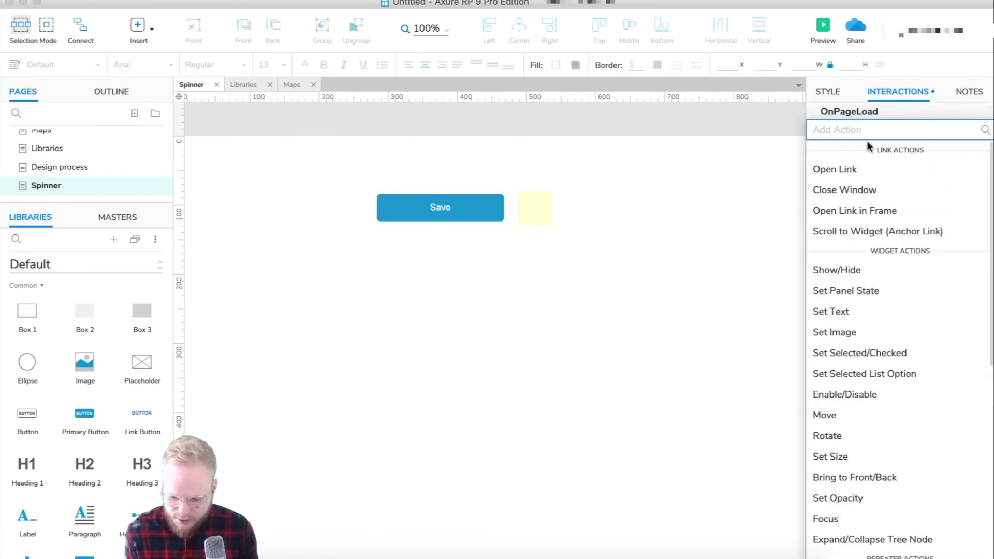
pyautogui.click(838, 123)
pyautogui.press('cmd+v')
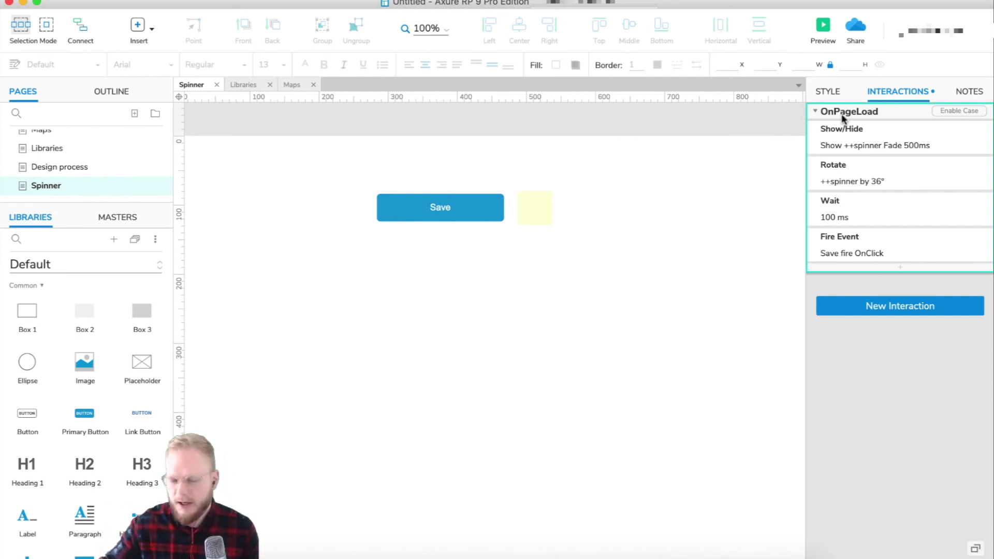
# Delete the four pasted actions, leaving OnPageLoad empty
pyautogui.click(840, 130)
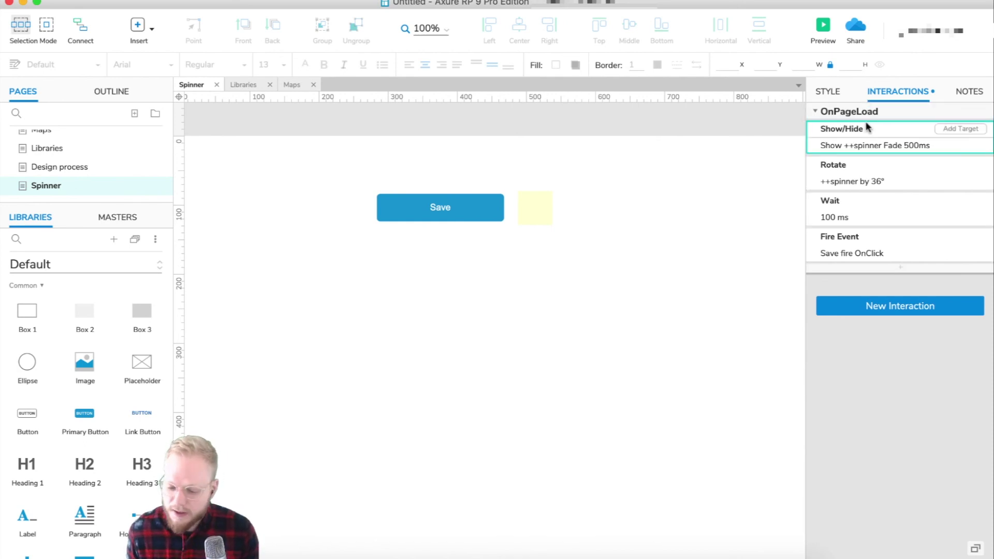
pyautogui.keyDown('shift'); pyautogui.click(879, 178); pyautogui.keyUp('shift')
pyautogui.keyDown('shift'); pyautogui.click(881, 207); pyautogui.keyUp('shift')
pyautogui.keyDown('shift'); pyautogui.click(884, 253); pyautogui.keyUp('shift')
pyautogui.press('Delete')
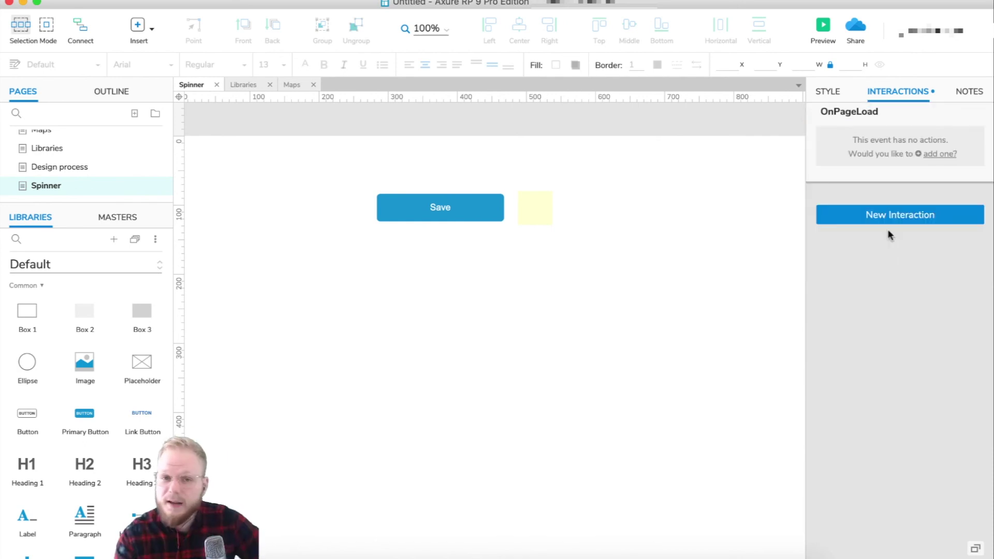